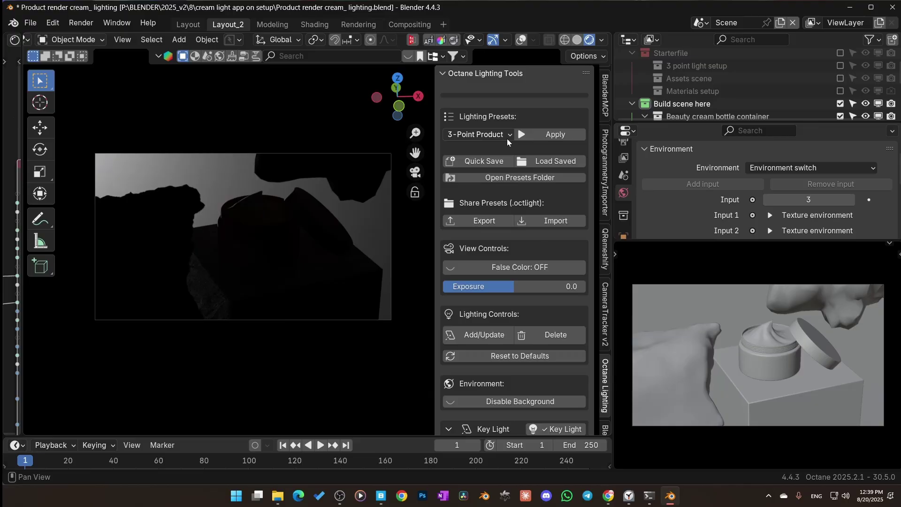
# Apply the 3-Point Classic preset, then keep only the key light, with rim and fill off.
pyautogui.click(508, 136)
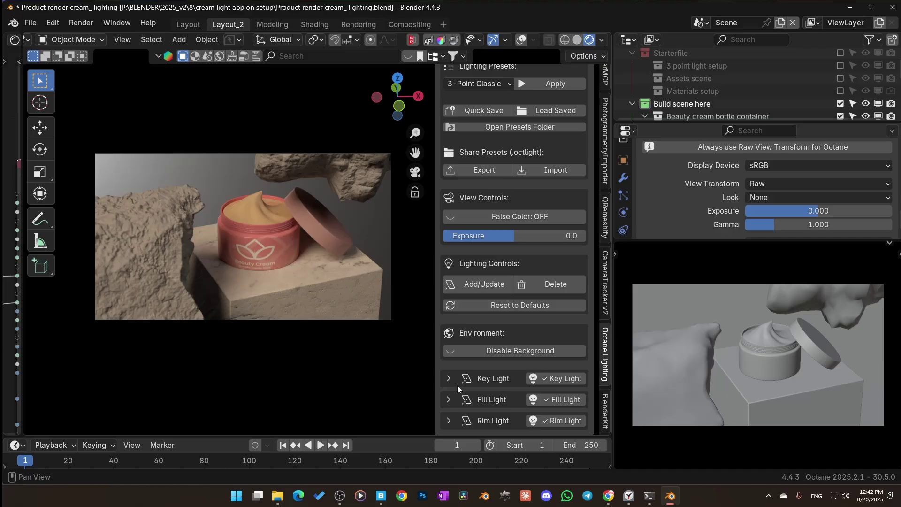
pyautogui.click(554, 422)
pyautogui.click(557, 378)
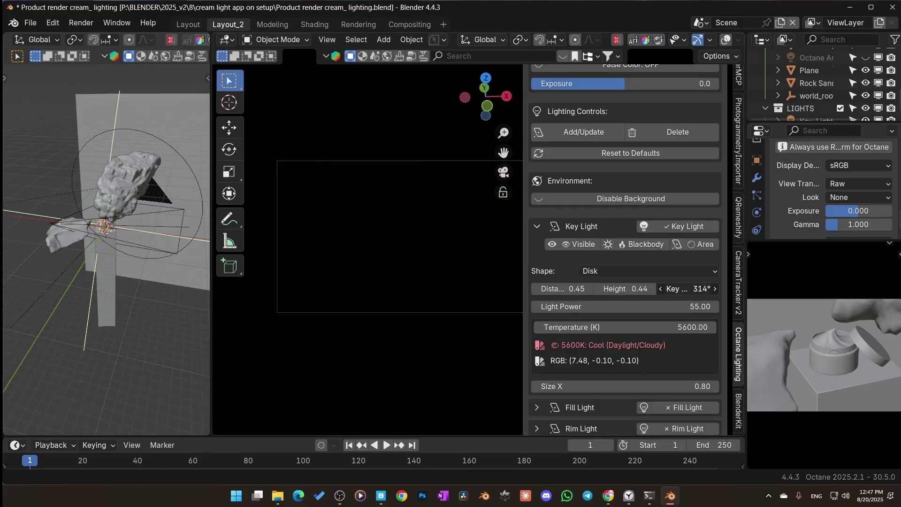
pyautogui.scroll(-3, 549, 375)
pyautogui.click(578, 281)
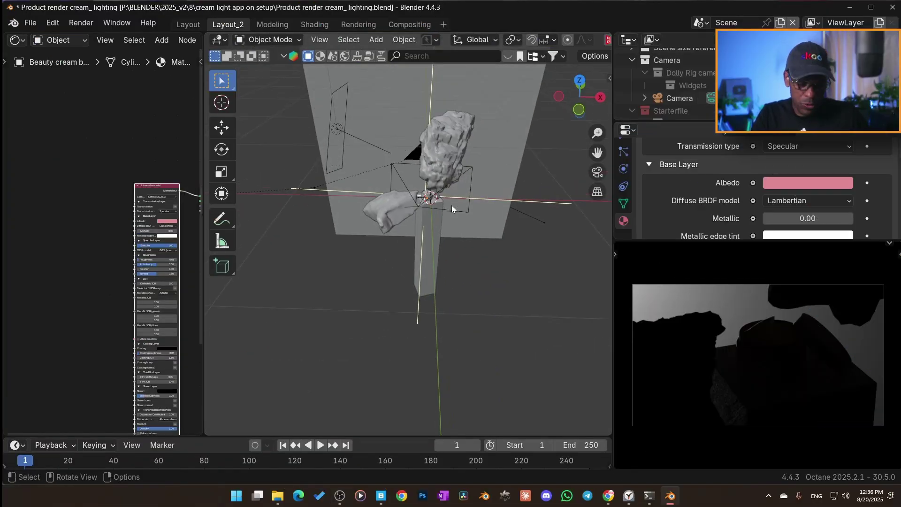
# Widen the 3D viewport, select the front rock and orbit around the rock and pillar.
pyautogui.moveTo(452, 205); pyautogui.dragTo(435, 242, button='middle')
pyautogui.moveTo(202, 185); pyautogui.dragTo(144, 184)
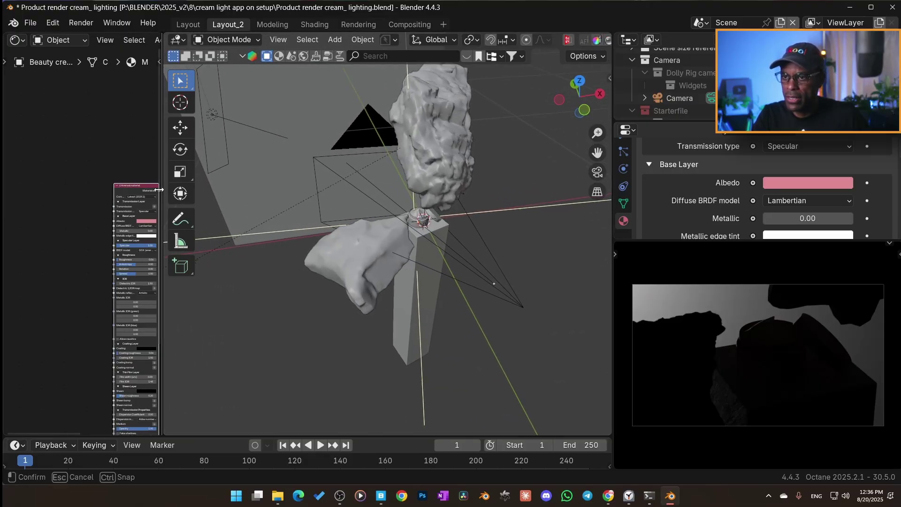
pyautogui.click(365, 274)
pyautogui.moveTo(365, 274); pyautogui.dragTo(423, 217, button='middle')
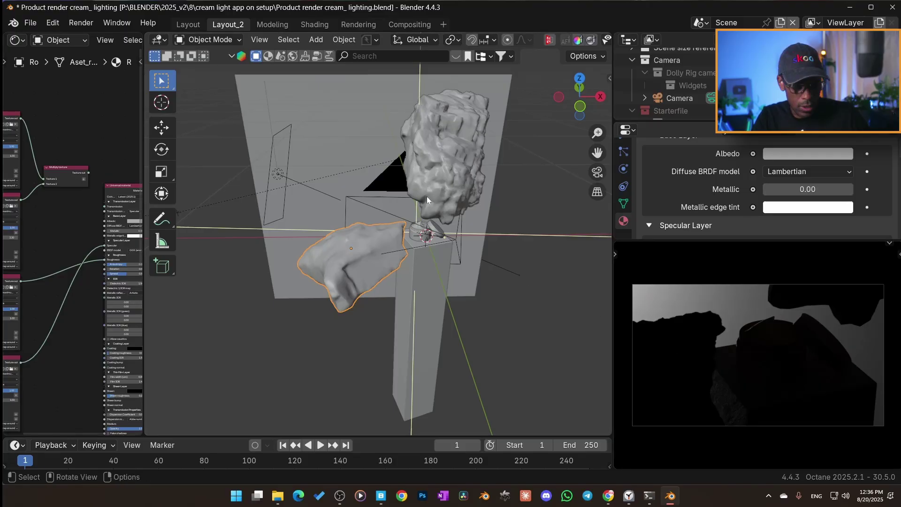
# Set the side preview to Solid and the main viewport to Rendered, seen through the scene camera.
pyautogui.press('z')
pyautogui.click(858, 355)
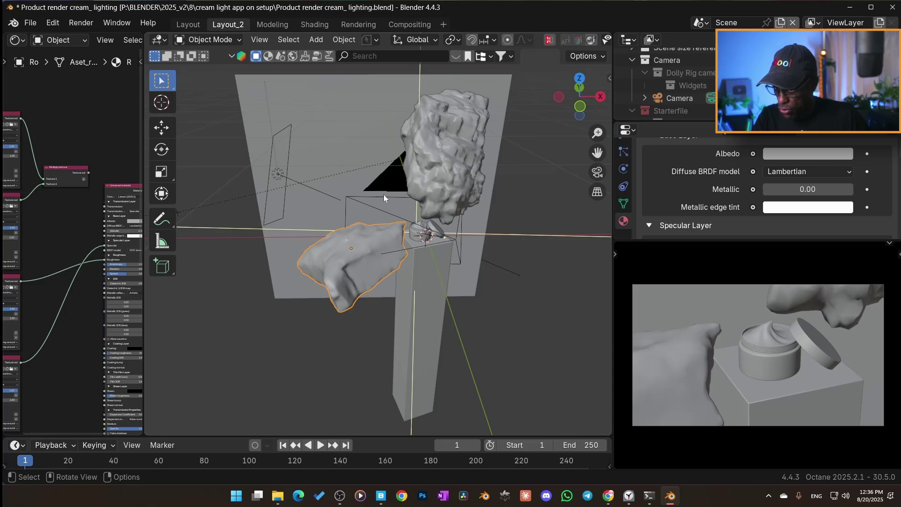
pyautogui.press('z')
pyautogui.press('8')
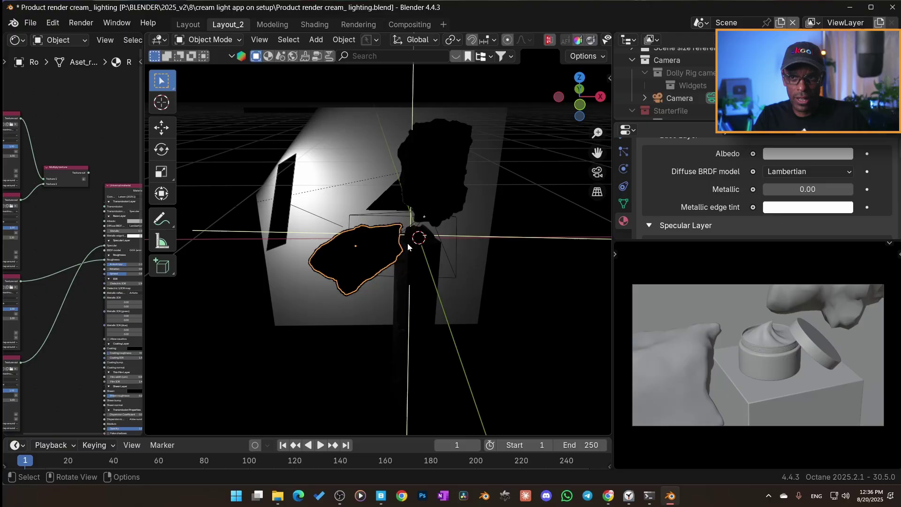
pyautogui.moveTo(355, 201); pyautogui.dragTo(244, 190, button='middle')
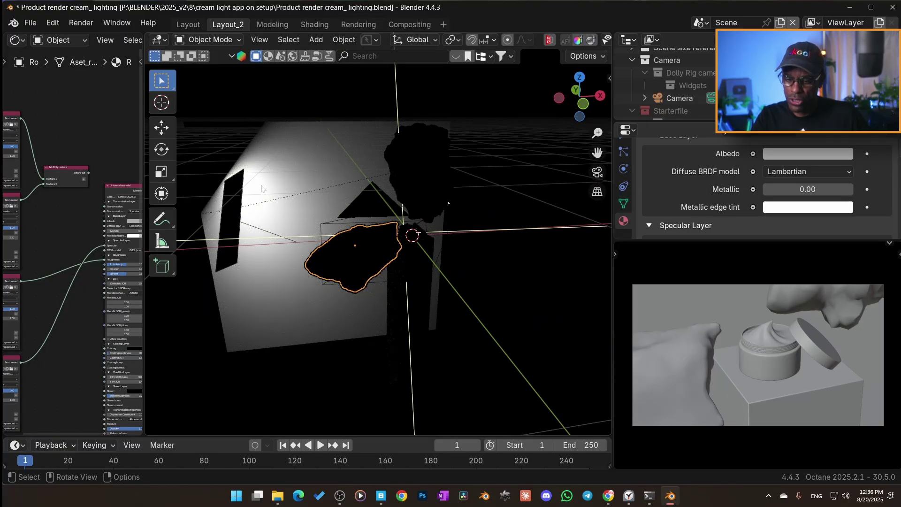
pyautogui.press('KP_0')
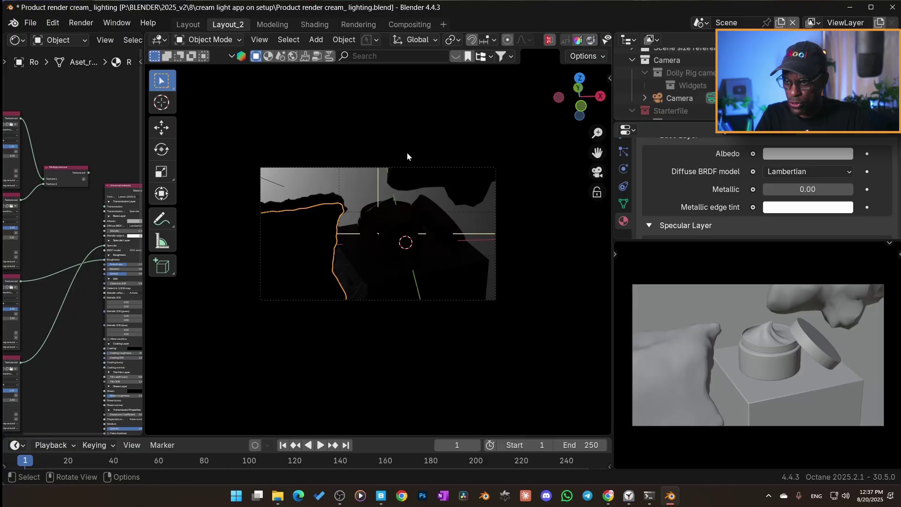
# Orbit out of the camera view and bring up the World environment settings.
pyautogui.moveTo(184, 170); pyautogui.dragTo(520, 98, button='middle')
pyautogui.scroll(-5, 375, 40)
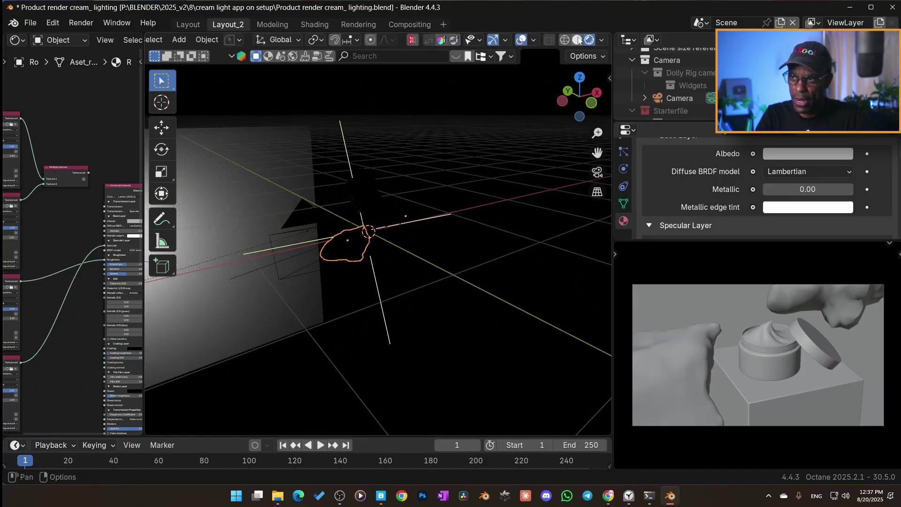
pyautogui.click(577, 39)
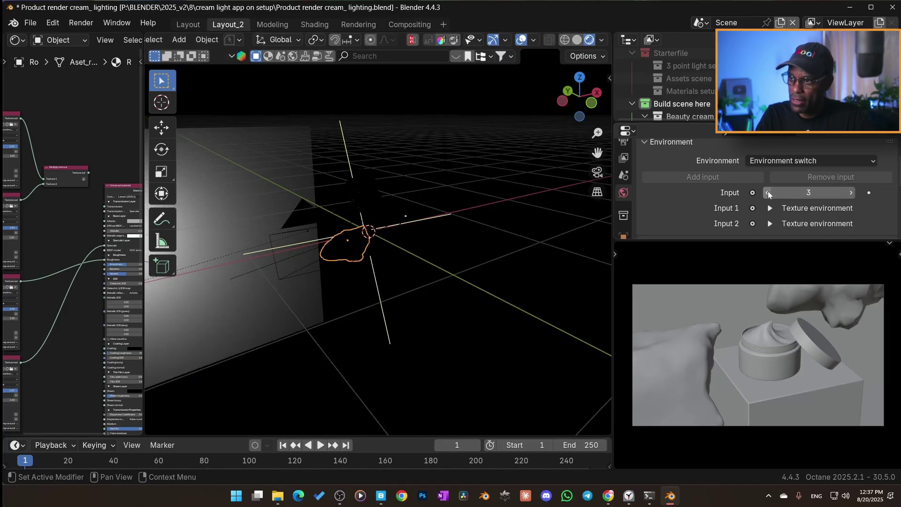
# Switch the Environment and Visible Environment inputs to 2 and orbit to inspect the brighter scene.
pyautogui.click(768, 192)
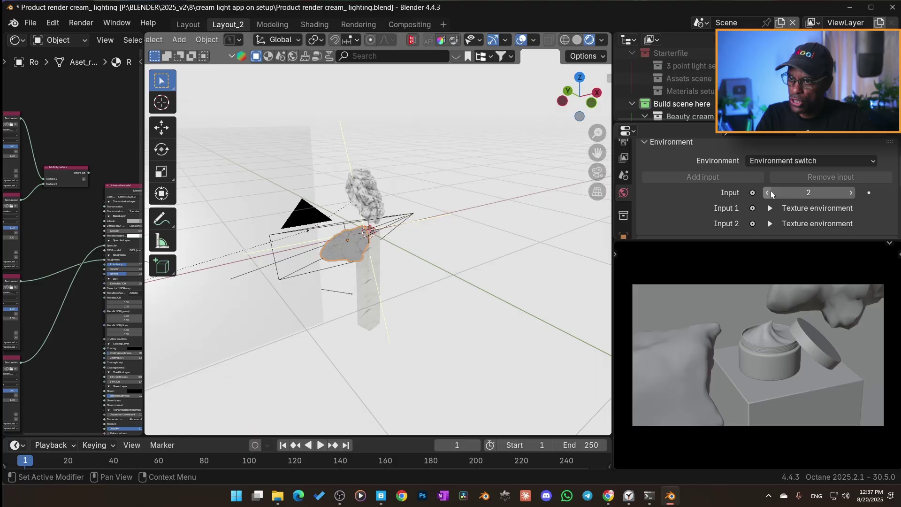
pyautogui.scroll(3, 770, 205)
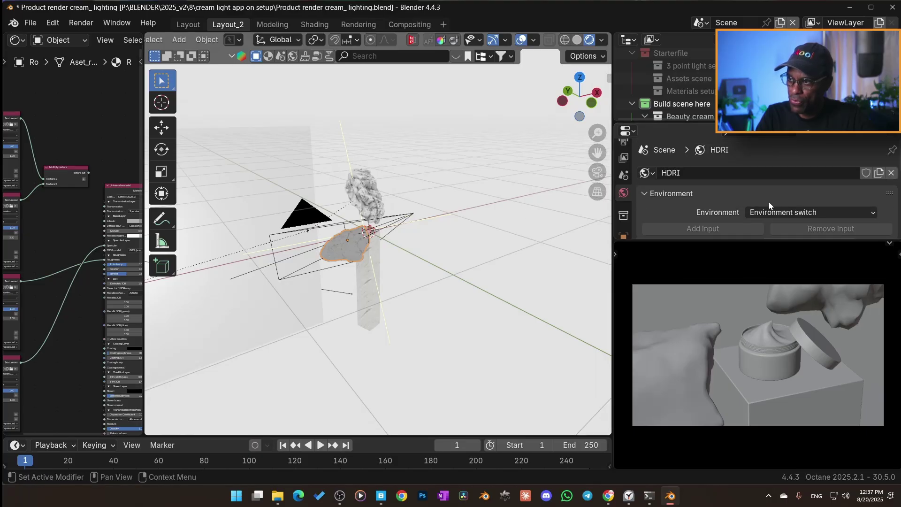
pyautogui.scroll(-8, 770, 205)
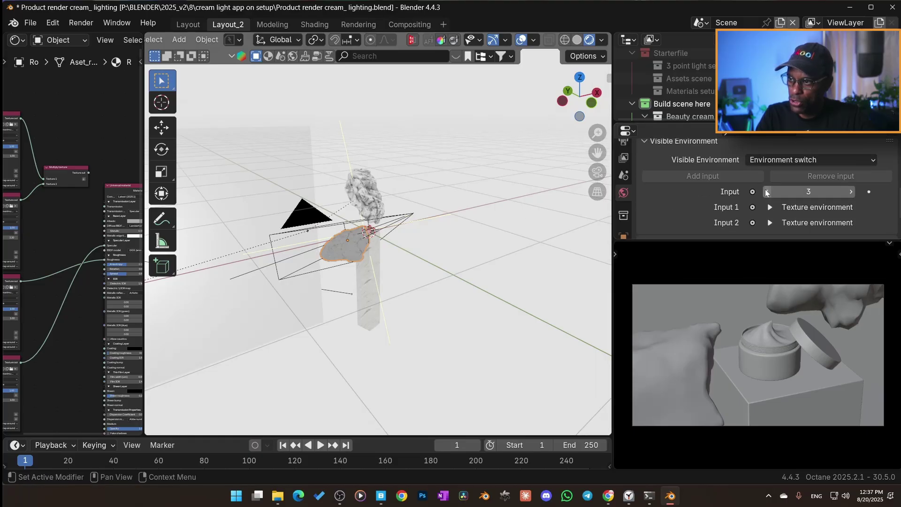
pyautogui.click(768, 191)
pyautogui.moveTo(474, 331); pyautogui.dragTo(503, 347, button='middle')
pyautogui.scroll(5, 456, 307)
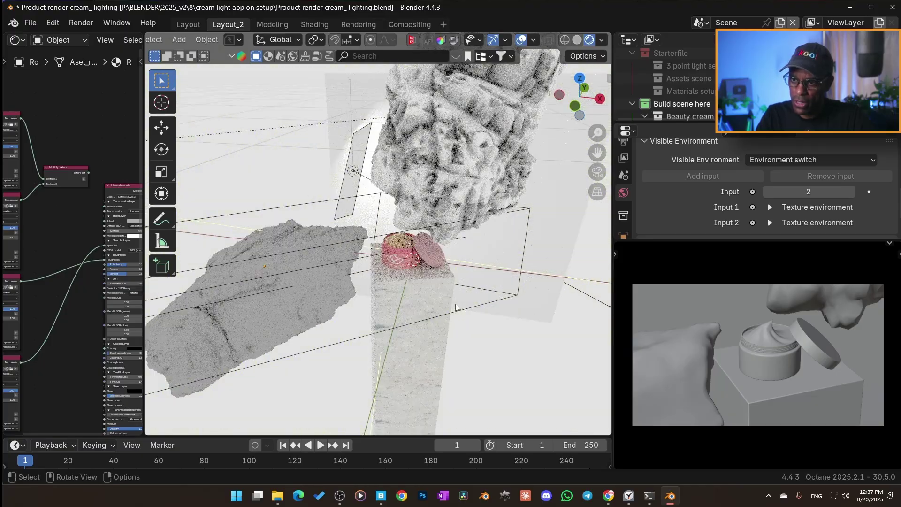
pyautogui.moveTo(456, 307); pyautogui.dragTo(335, 281, button='middle')
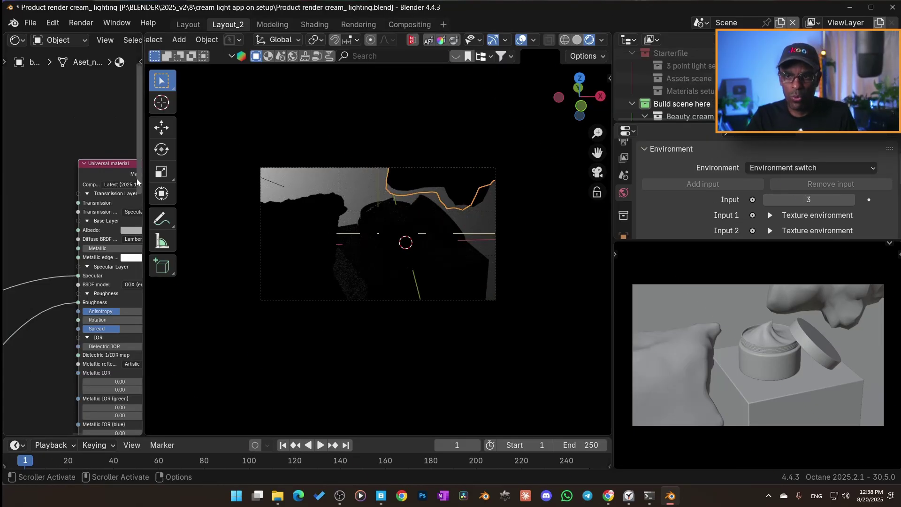
# Widen the viewport, hide overlays with Shift+Alt+Z, and show the Octane Lighting presets list.
pyautogui.moveTo(144, 192); pyautogui.dragTo(85, 191)
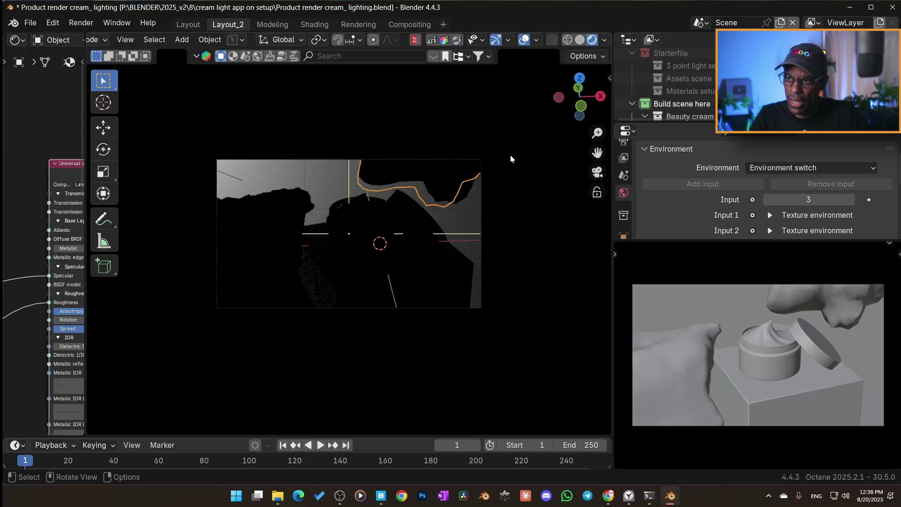
pyautogui.hotkey('shift', 'alt', 'z')
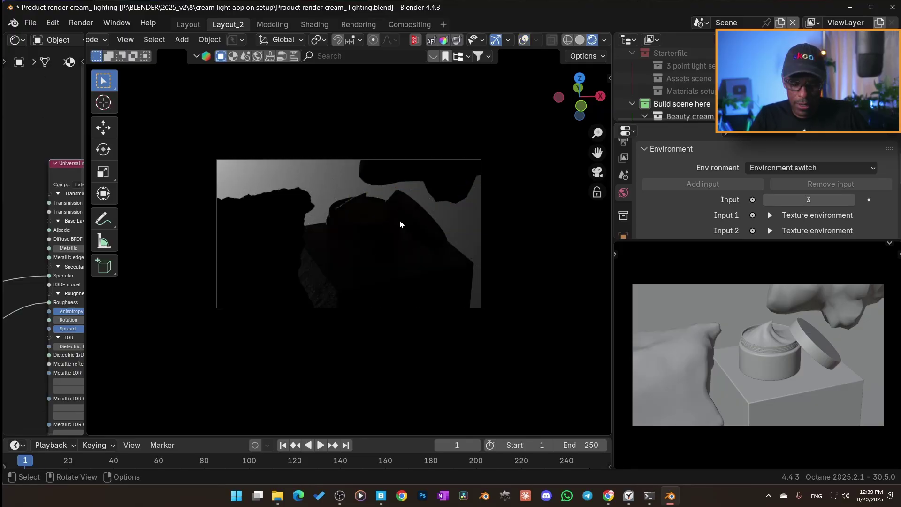
pyautogui.press('n')
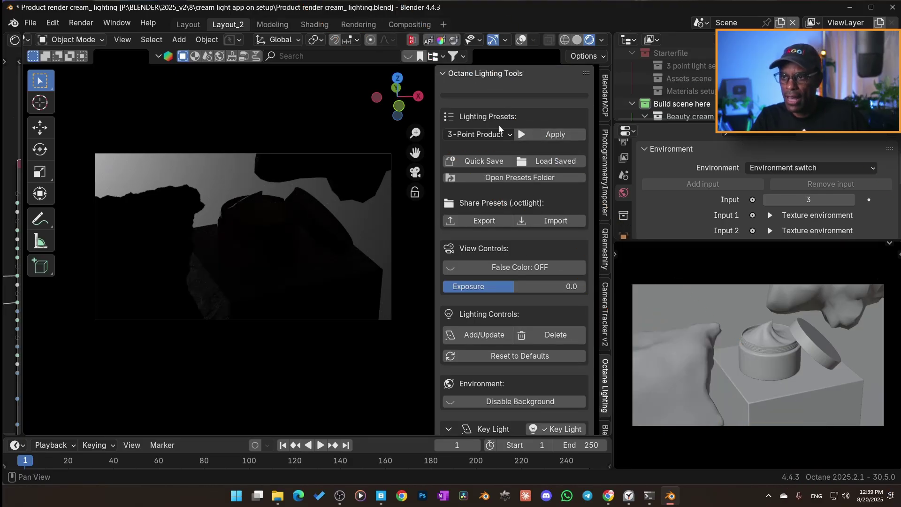
pyautogui.click(507, 137)
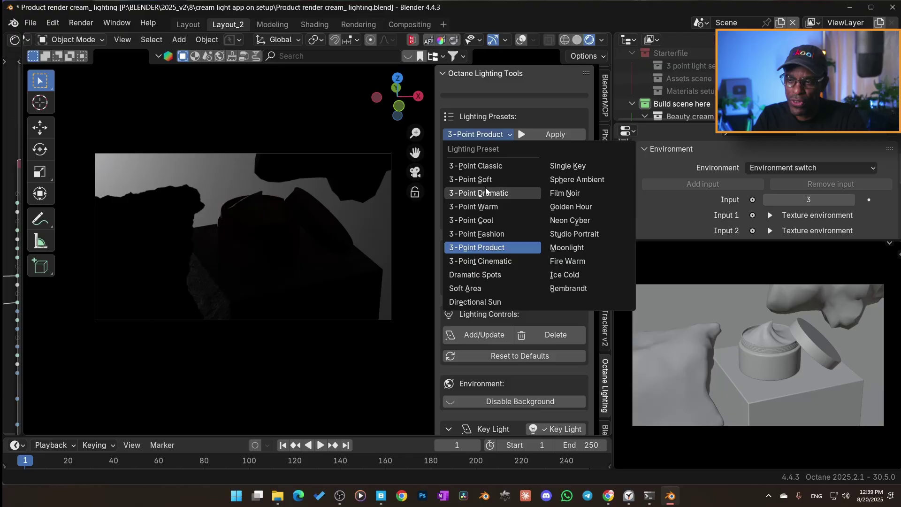
# Keep 3-Point Product as the preset and apply it to light the pink cream jar.
pyautogui.click(488, 248)
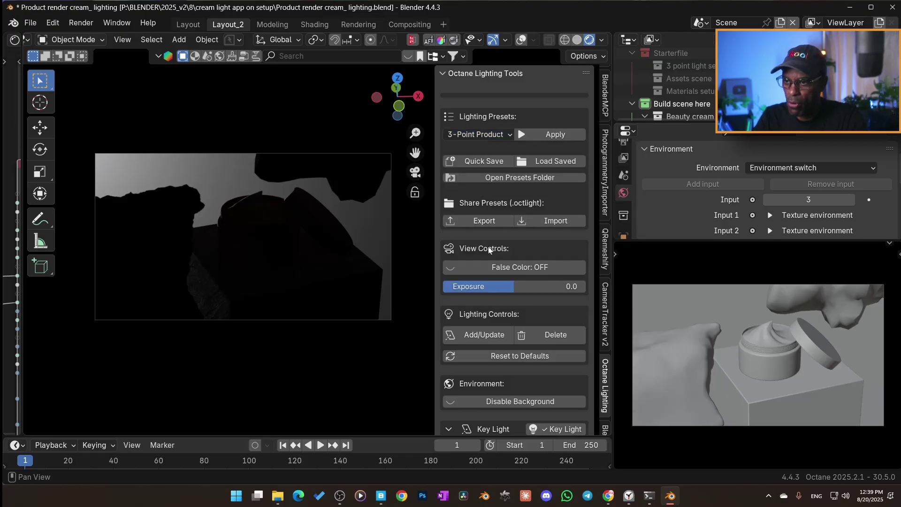
pyautogui.click(556, 136)
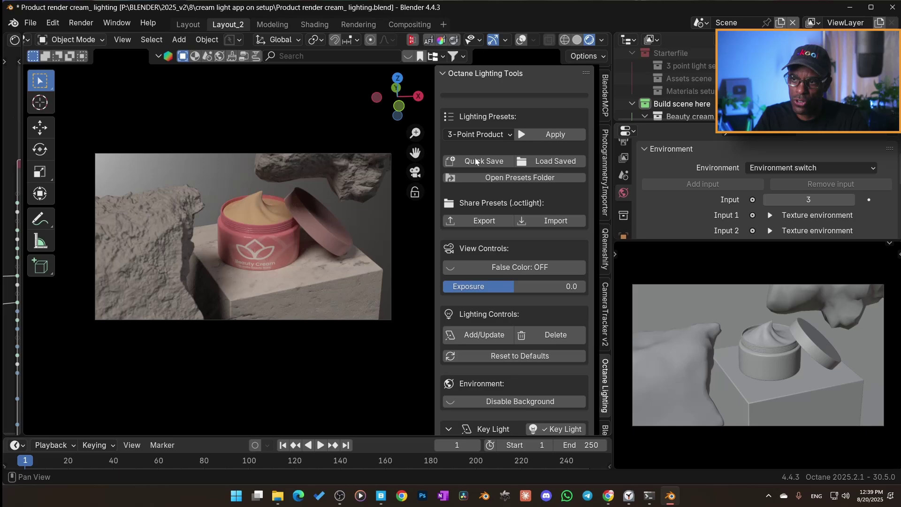
pyautogui.click(499, 181)
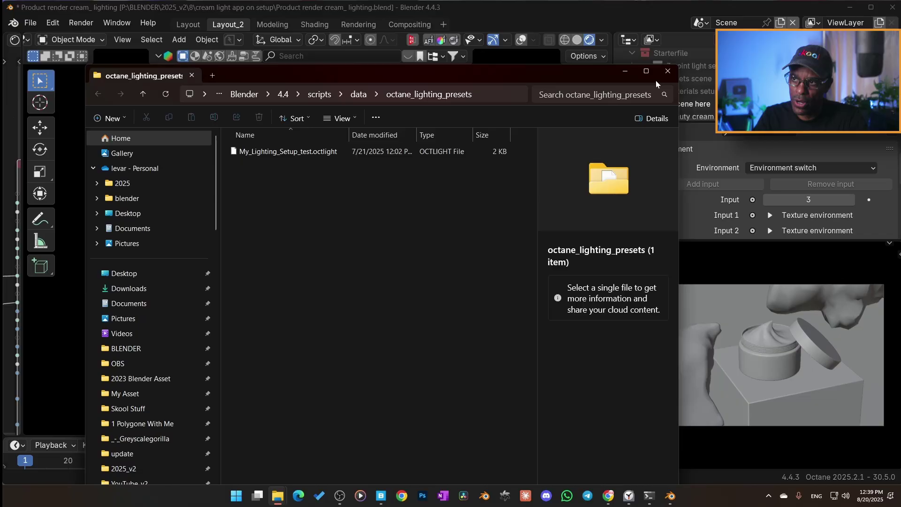
pyautogui.click(668, 71)
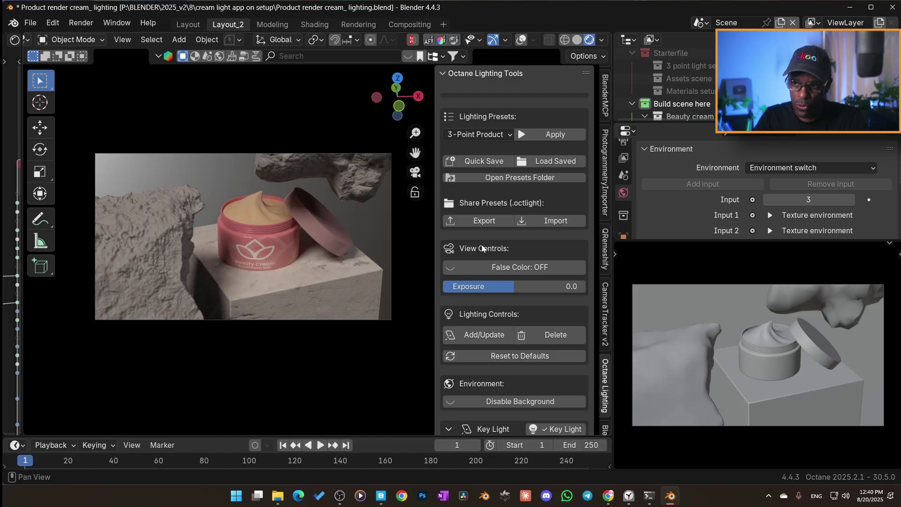
# Toggle False Color and drag the viewing exposure between 6.0 and -5.6 to test it.
pyautogui.scroll(-1, 483, 249)
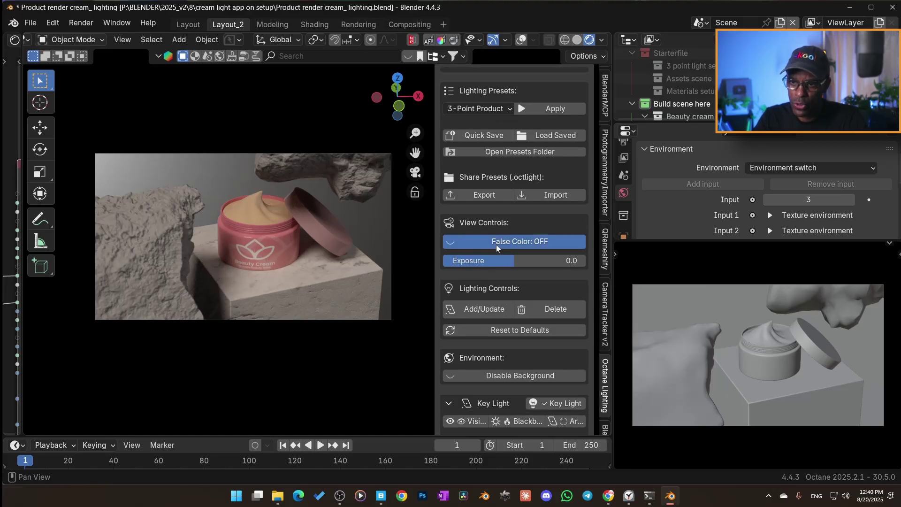
pyautogui.click(497, 242)
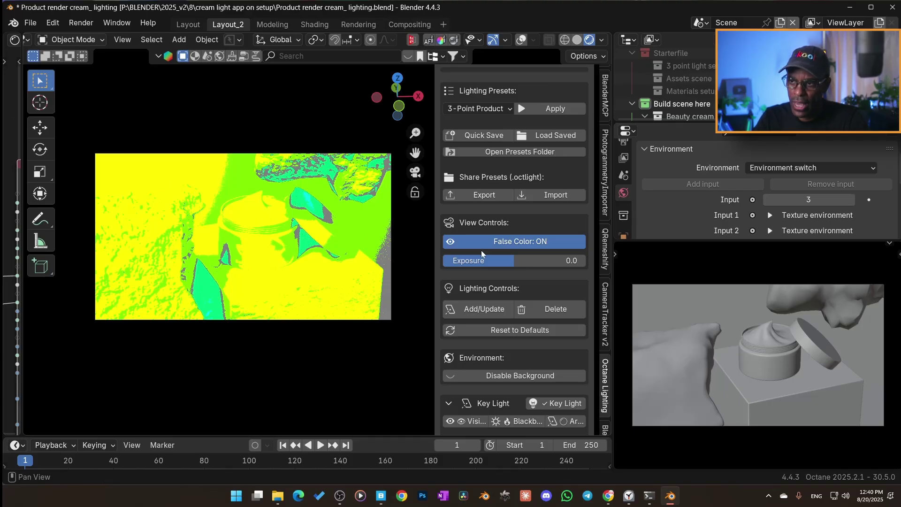
pyautogui.moveTo(509, 263); pyautogui.dragTo(585, 263)
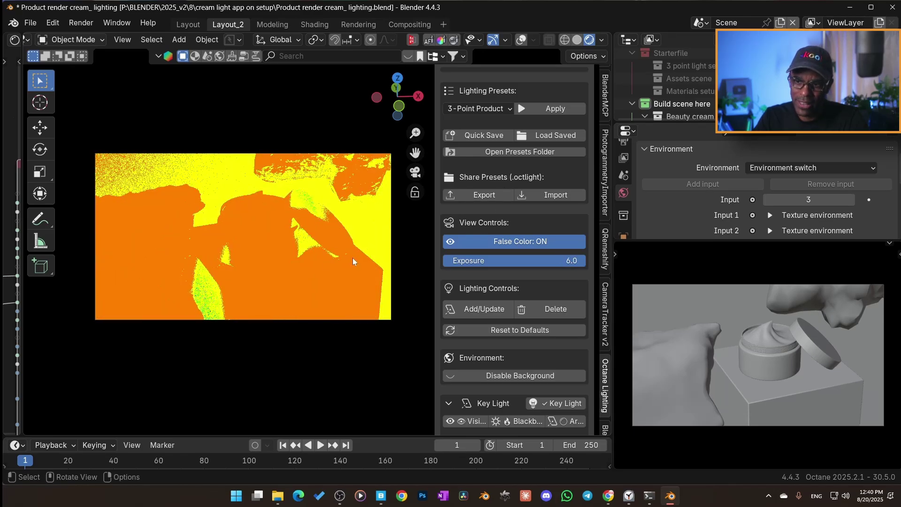
pyautogui.click(508, 242)
pyautogui.click(524, 245)
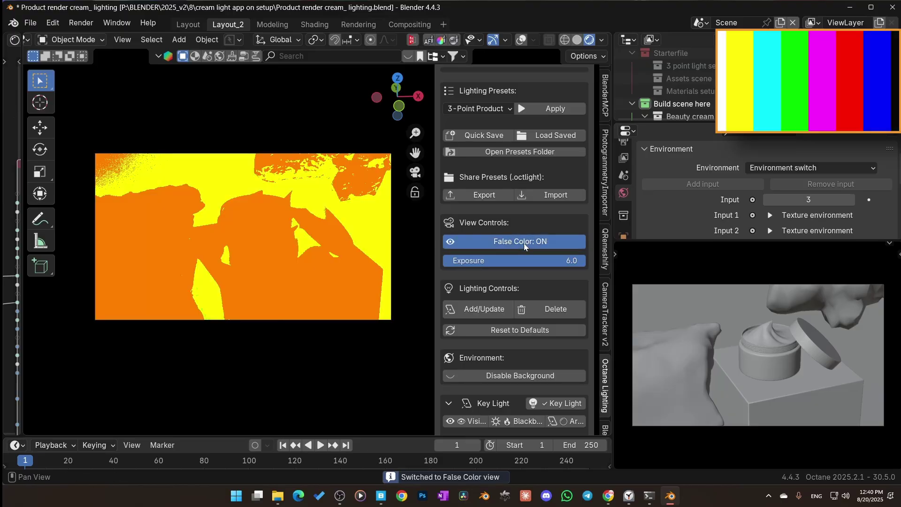
pyautogui.moveTo(538, 260); pyautogui.dragTo(400, 260)
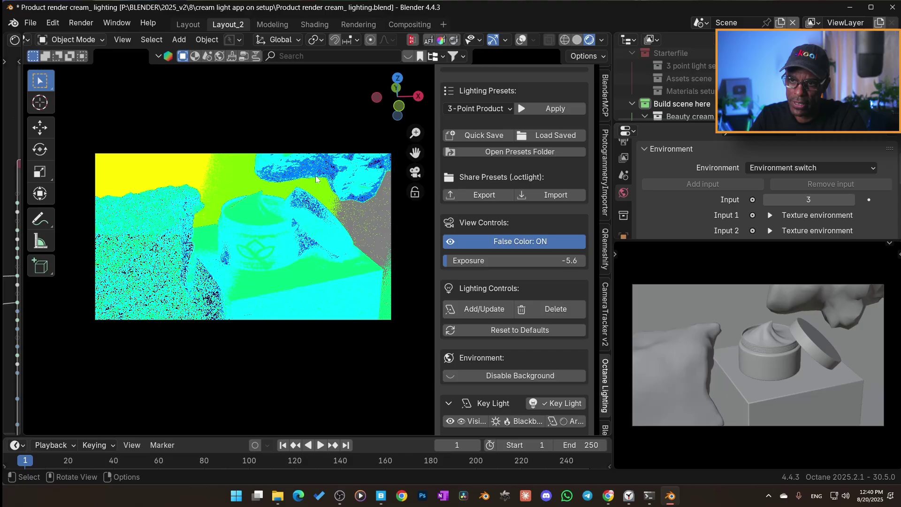
pyautogui.click(525, 242)
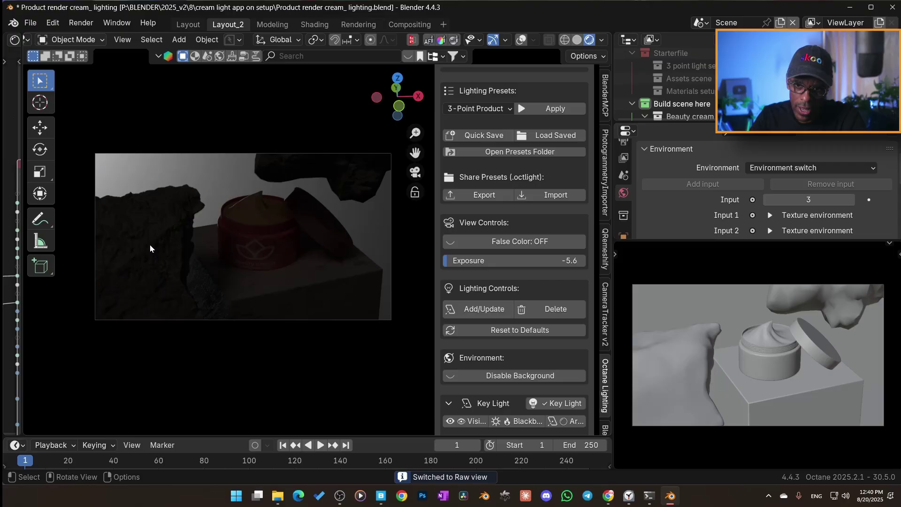
# Reset the viewing exposure to 0 and turn False Color off for the normal render.
pyautogui.click(540, 242)
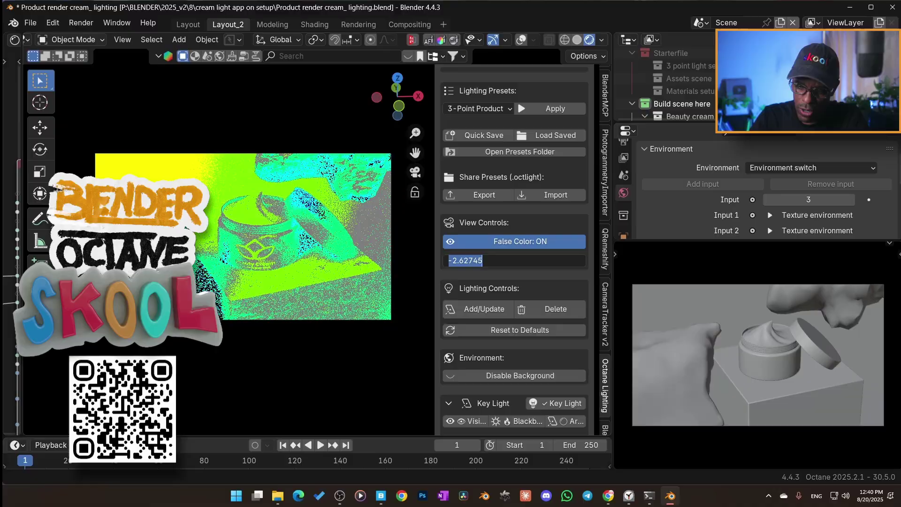
pyautogui.write('0')
pyautogui.press('Return')
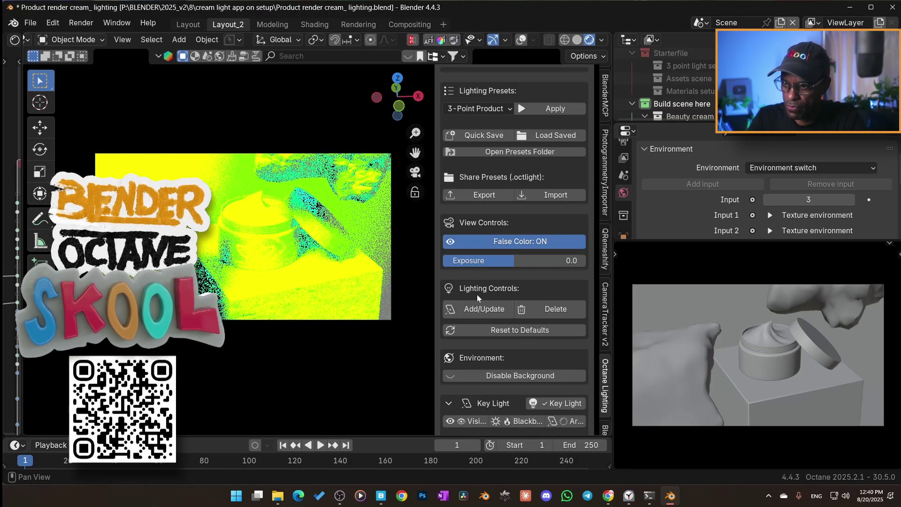
pyautogui.click(539, 240)
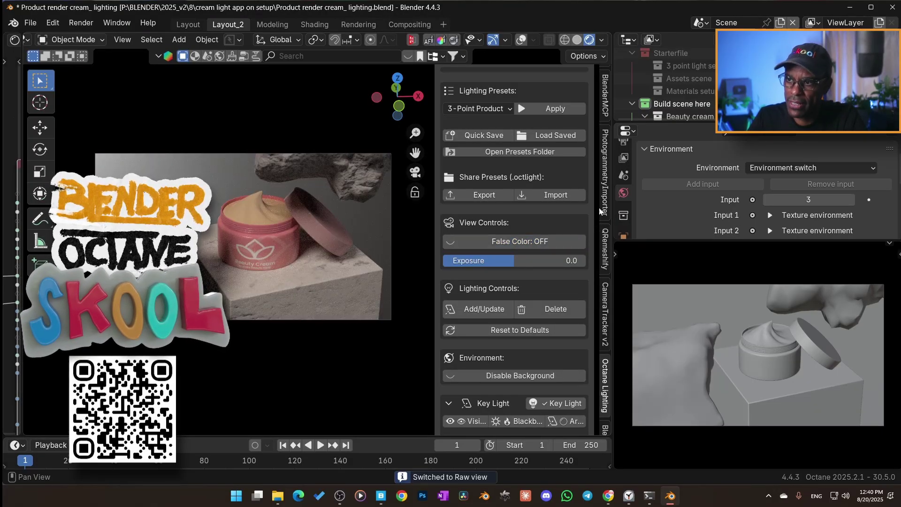
pyautogui.scroll(2, 606, 182)
pyautogui.scroll(5, 606, 181)
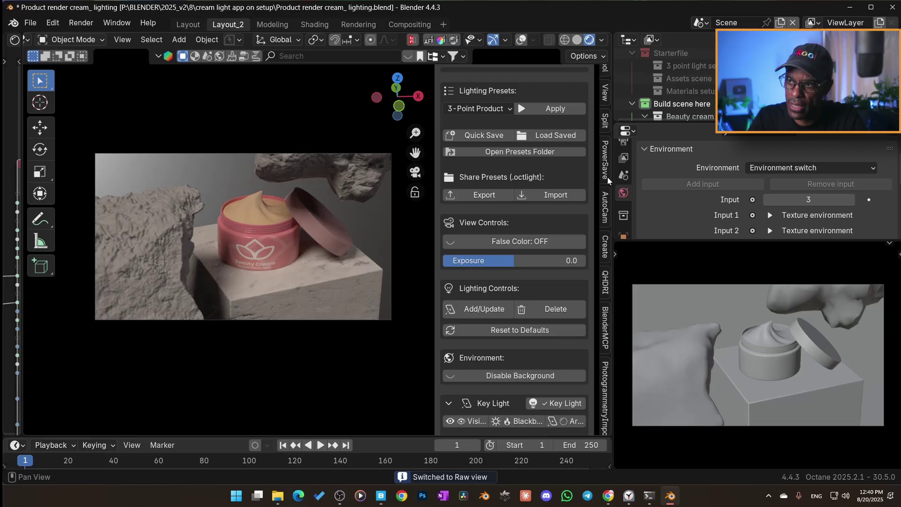
# Look over the Octane imager settings in the sidebar, then return to the Octane Lighting tools.
pyautogui.click(607, 92)
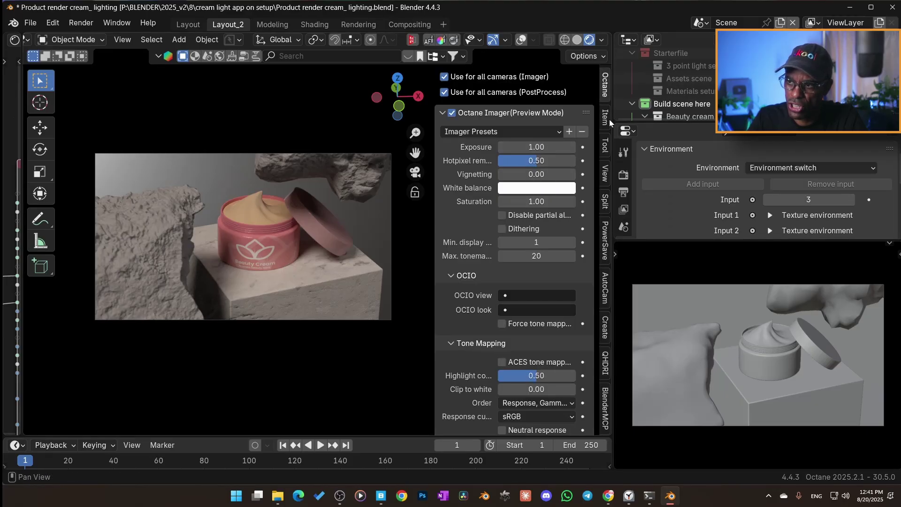
pyautogui.scroll(-5, 606, 192)
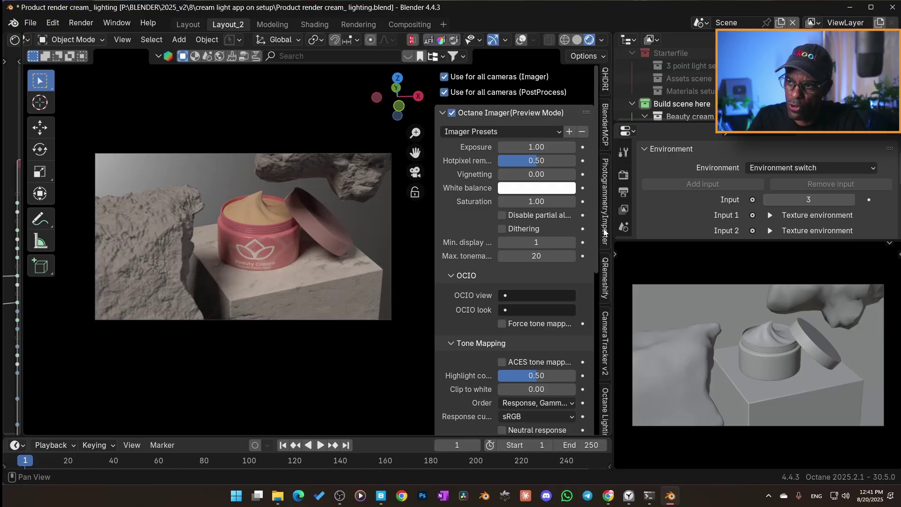
pyautogui.click(605, 361)
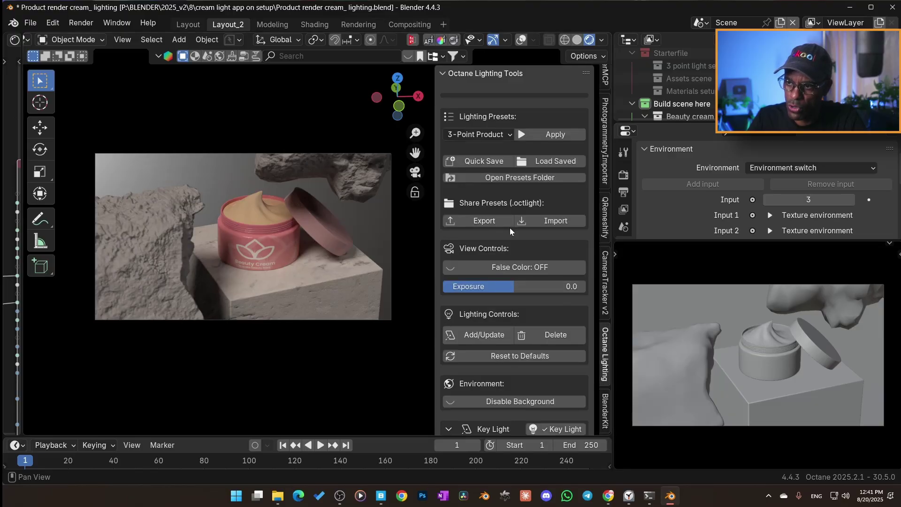
# Show the Render settings in the Properties editor and scroll through the Octane server options.
pyautogui.click(624, 154)
pyautogui.click(623, 175)
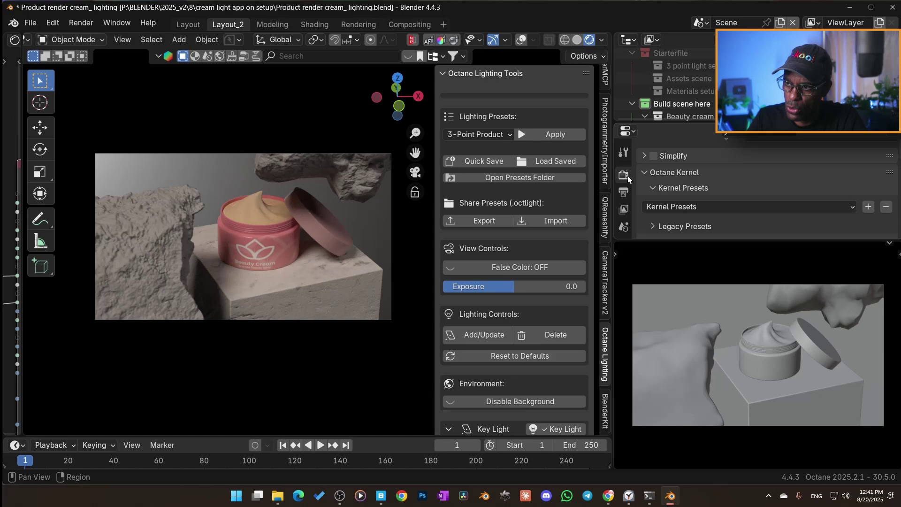
pyautogui.scroll(-15, 698, 212)
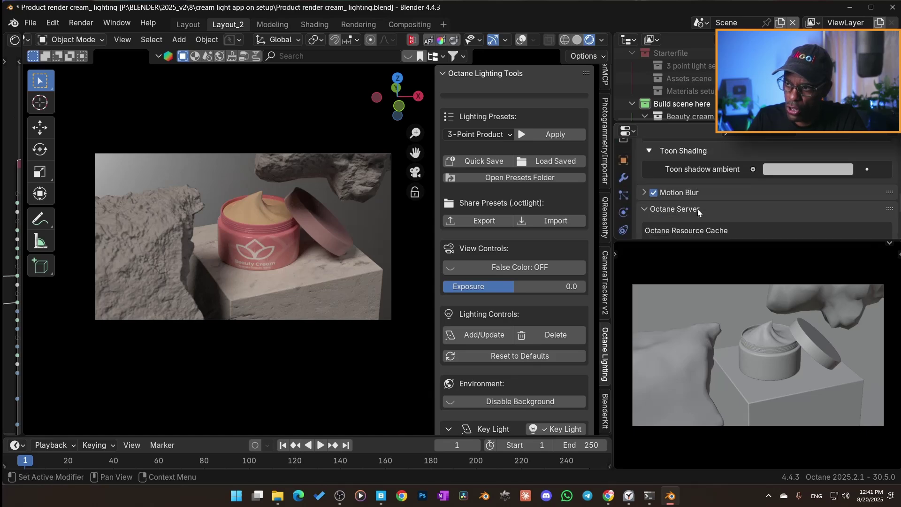
pyautogui.scroll(-8, 700, 213)
pyautogui.scroll(5, 705, 216)
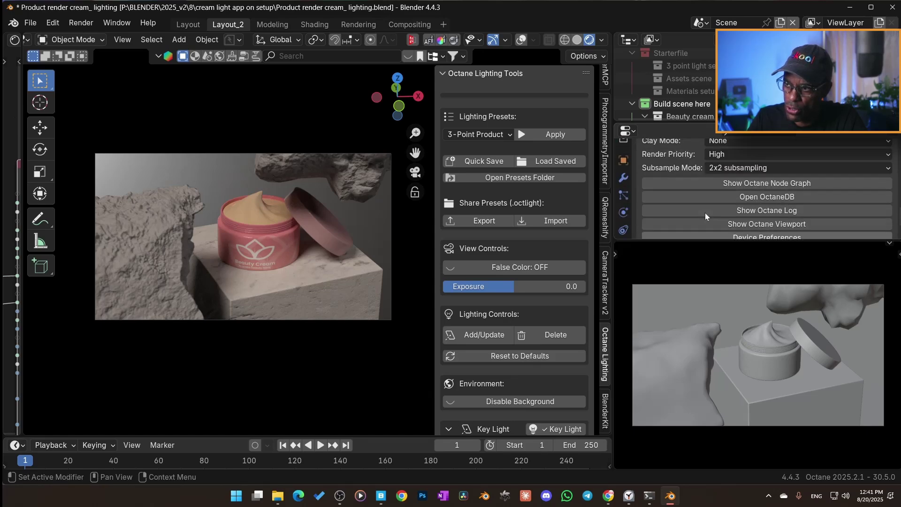
pyautogui.scroll(-5, 705, 216)
pyautogui.scroll(-5, 700, 214)
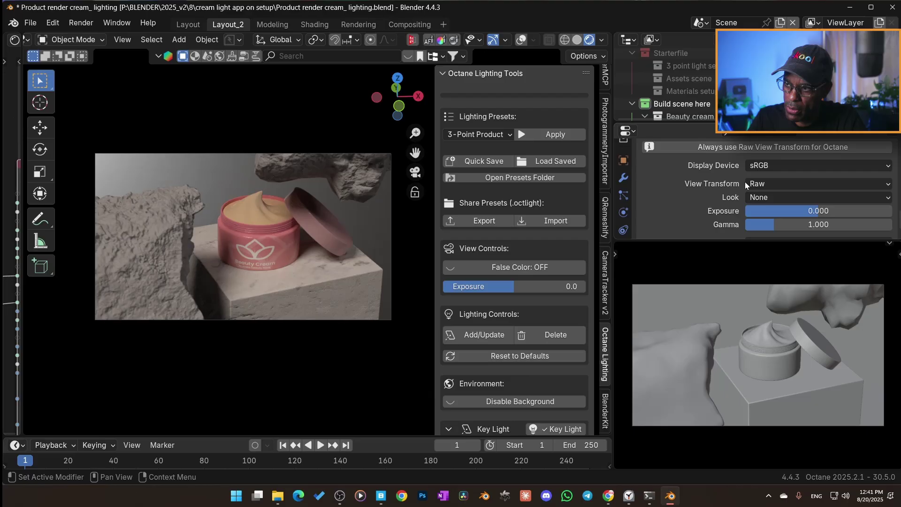
pyautogui.click(784, 185)
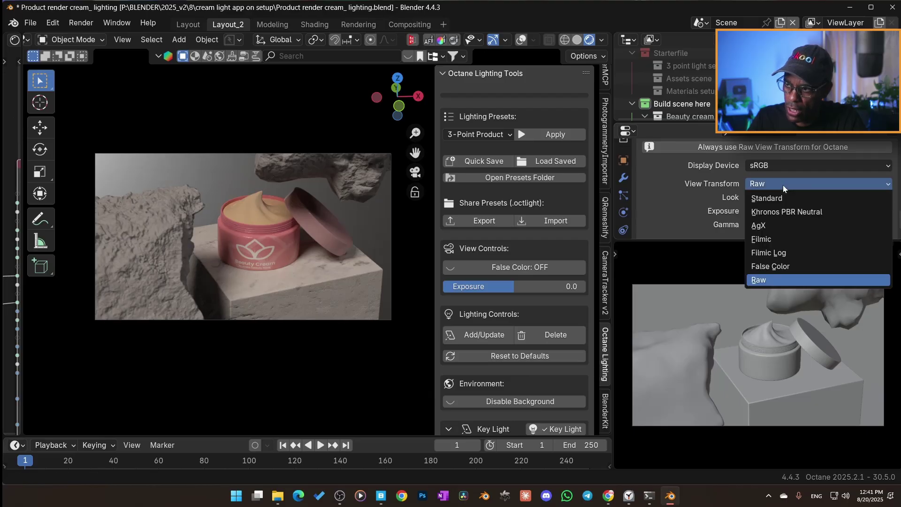
pyautogui.click(781, 266)
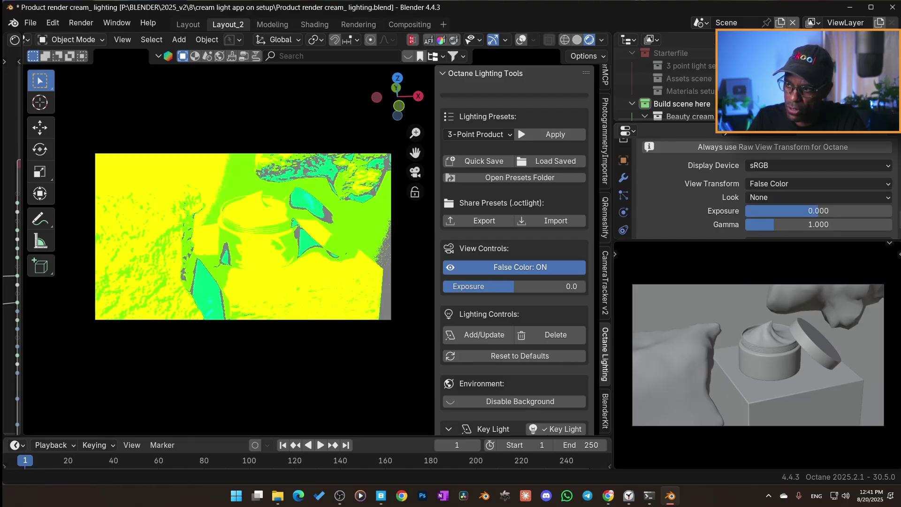
pyautogui.click(795, 187)
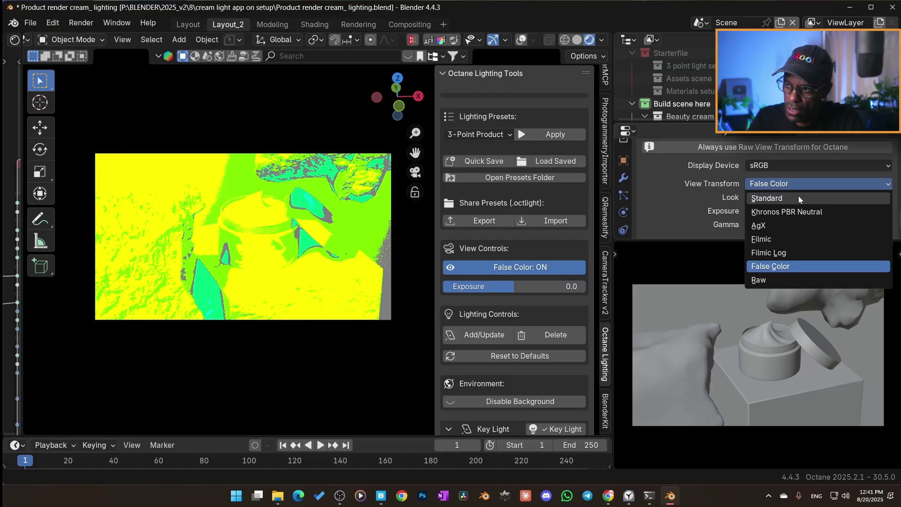
pyautogui.click(779, 280)
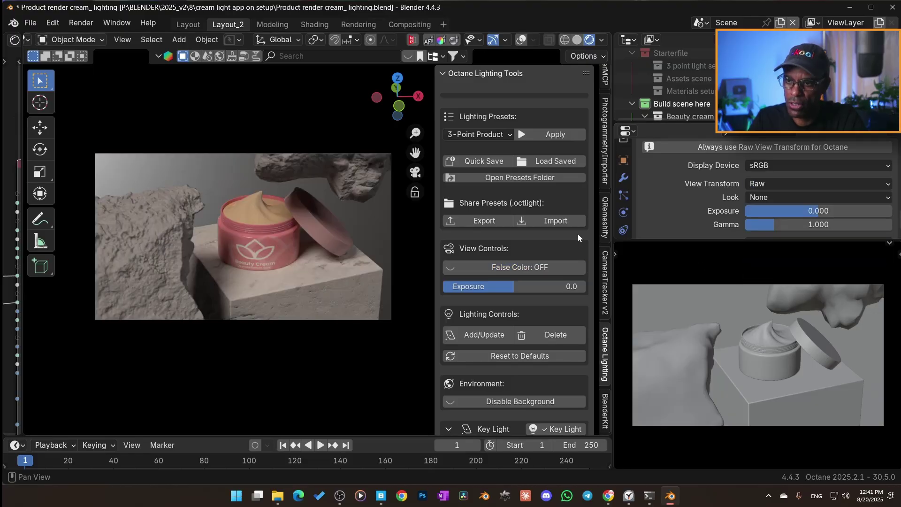
# Delete and re-add the three lights, then reset the key light to defaults: 225°, power 150, 4500K.
pyautogui.scroll(-6, 513, 264)
pyautogui.scroll(-2, 511, 264)
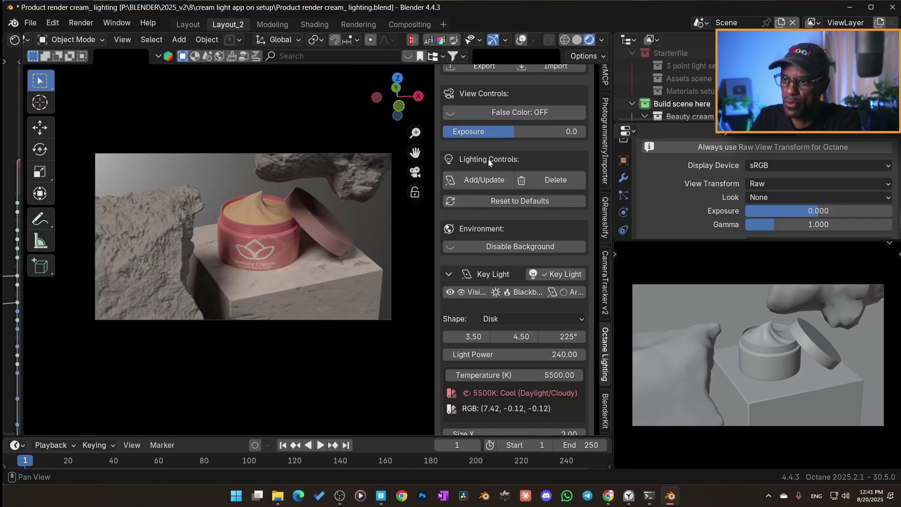
pyautogui.click(549, 181)
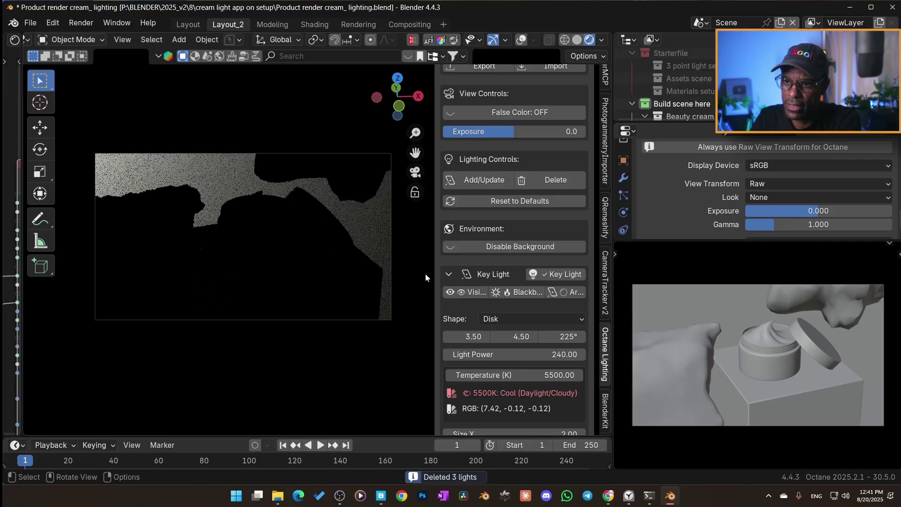
pyautogui.click(483, 181)
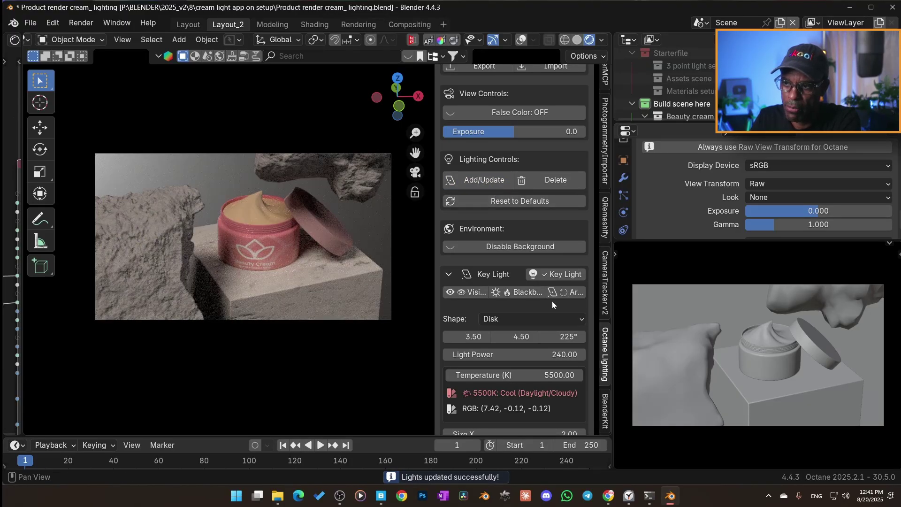
pyautogui.moveTo(562, 333); pyautogui.dragTo(537, 348)
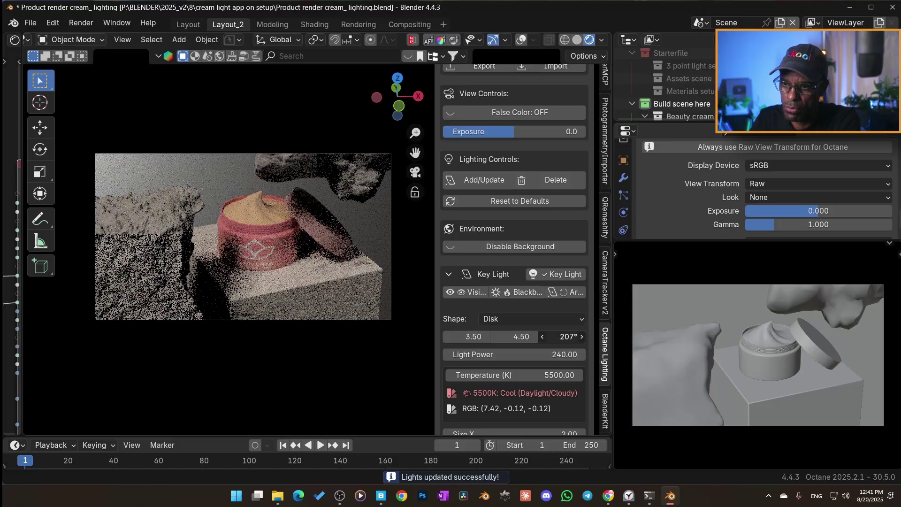
pyautogui.click(485, 199)
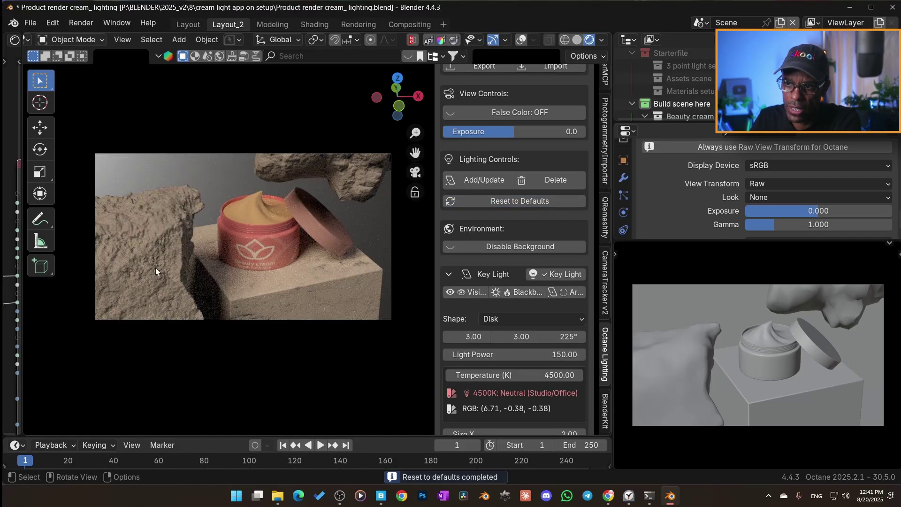
pyautogui.scroll(-2, 484, 221)
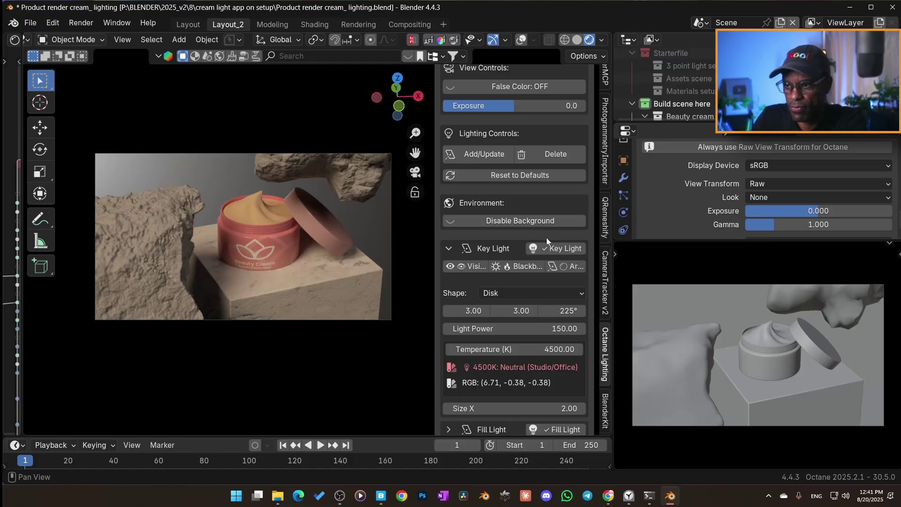
# Disable the background environment and collapse the Key Light settings.
pyautogui.click(484, 225)
pyautogui.scroll(-1, 483, 256)
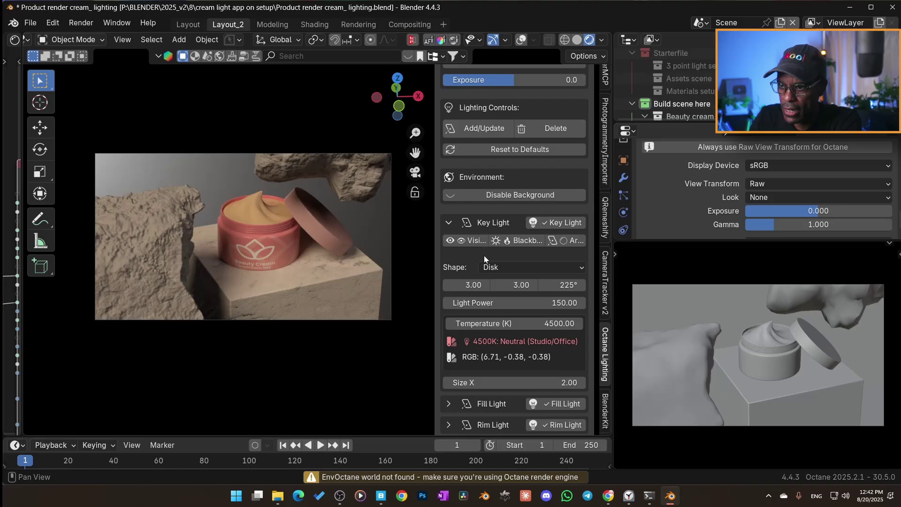
pyautogui.click(448, 221)
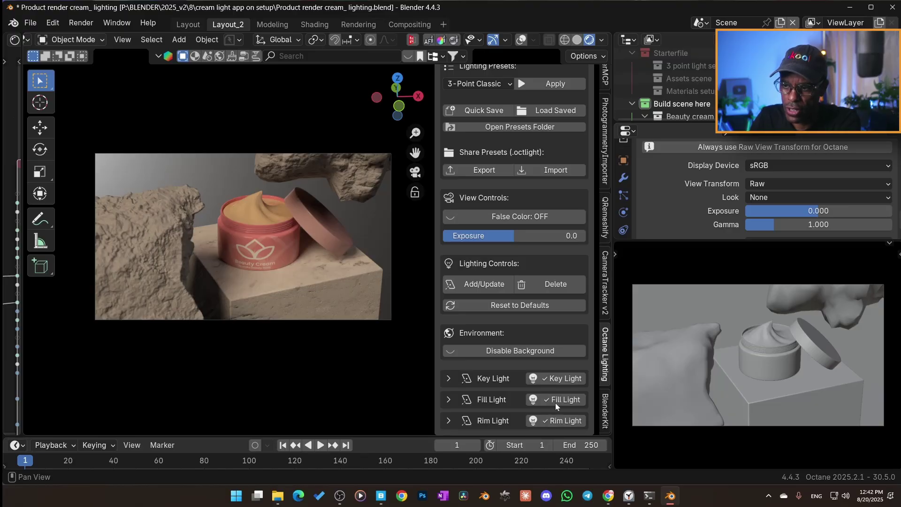
# Try the rim, fill and key lights each alone, ending with only the Key Light on.
pyautogui.click(559, 378)
pyautogui.click(554, 400)
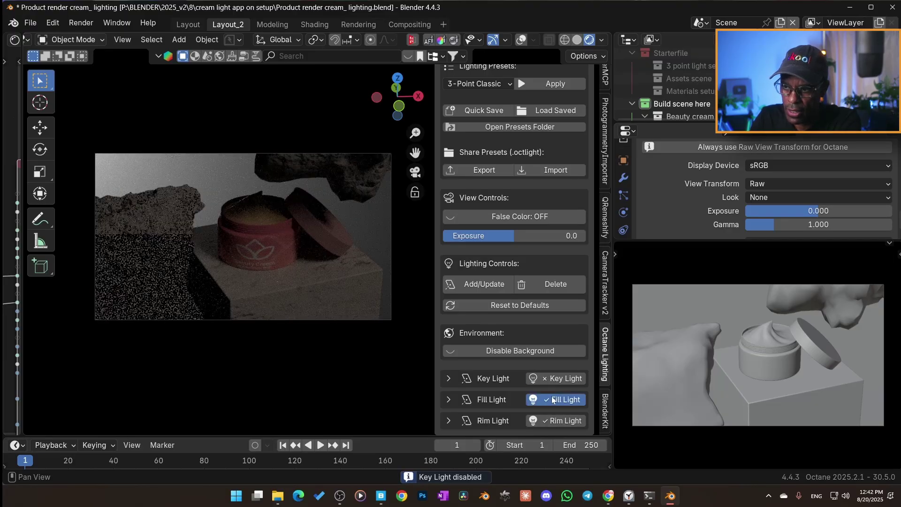
pyautogui.click(555, 421)
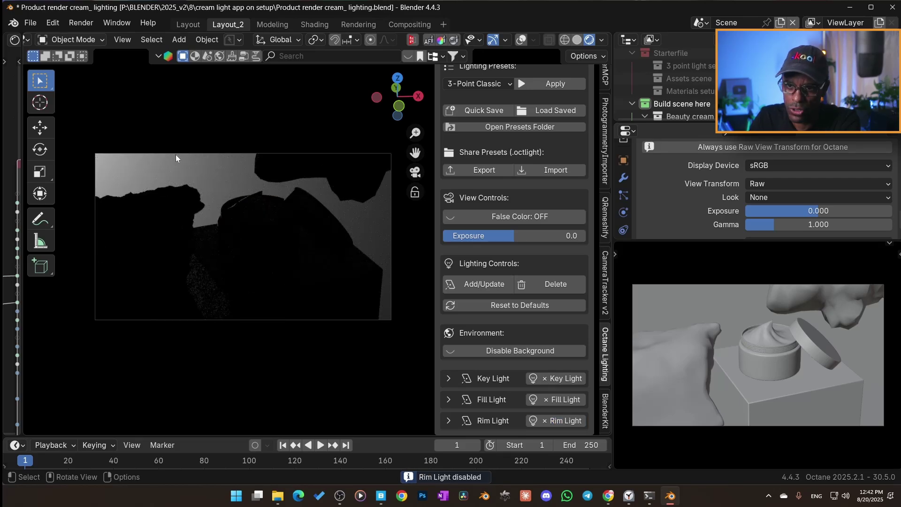
pyautogui.scroll(-6, 666, 82)
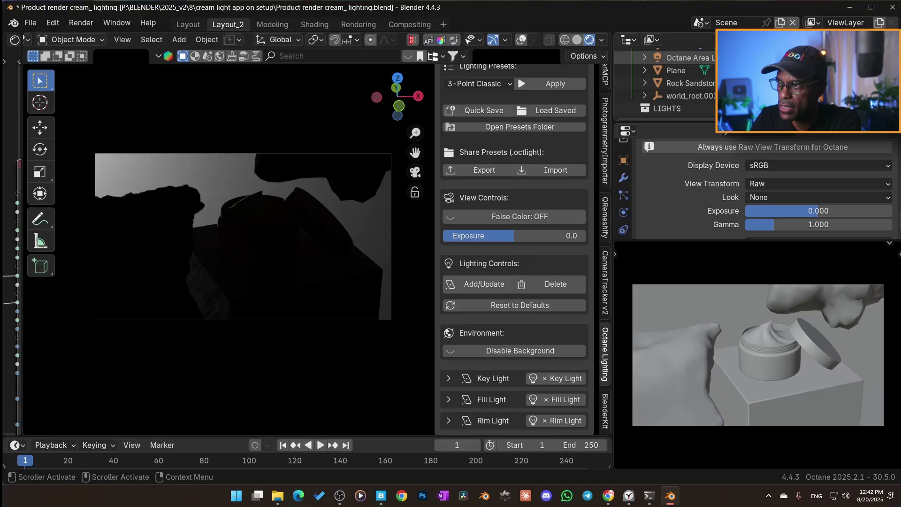
pyautogui.click(567, 424)
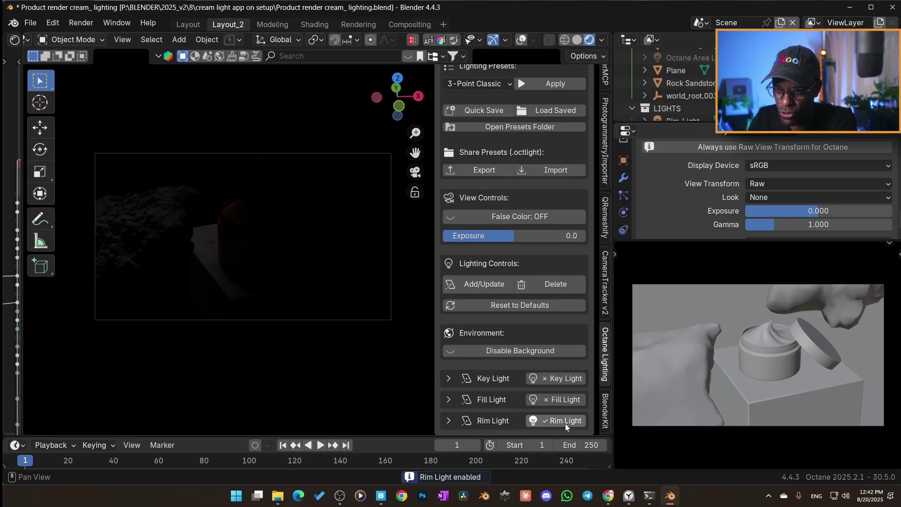
pyautogui.click(565, 399)
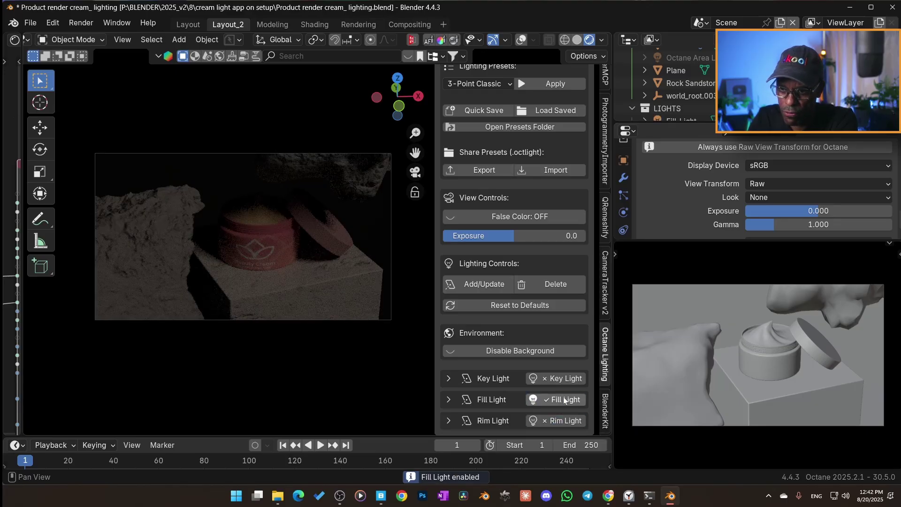
pyautogui.click(565, 383)
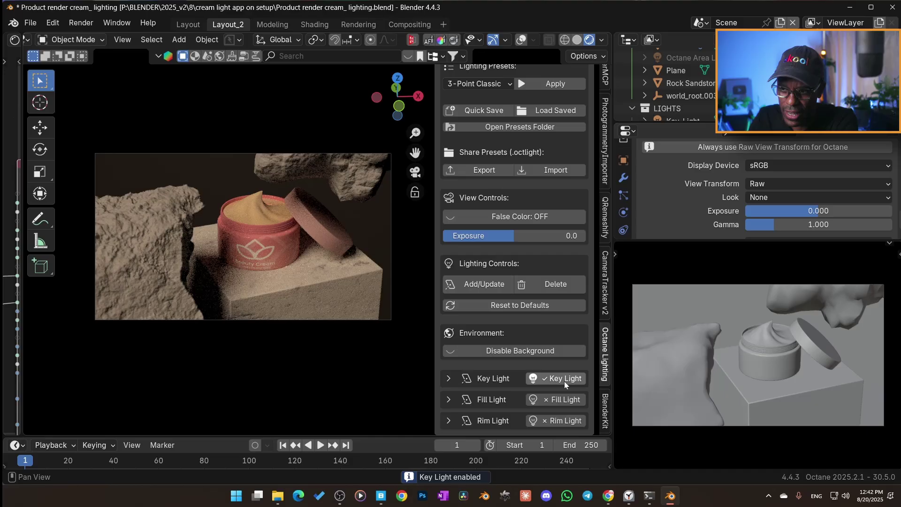
# Expand the Key Light subpanel and widen the sidebar to show its Disk shape, power 150, 4500 K.
pyautogui.click(447, 380)
pyautogui.scroll(-4, 483, 376)
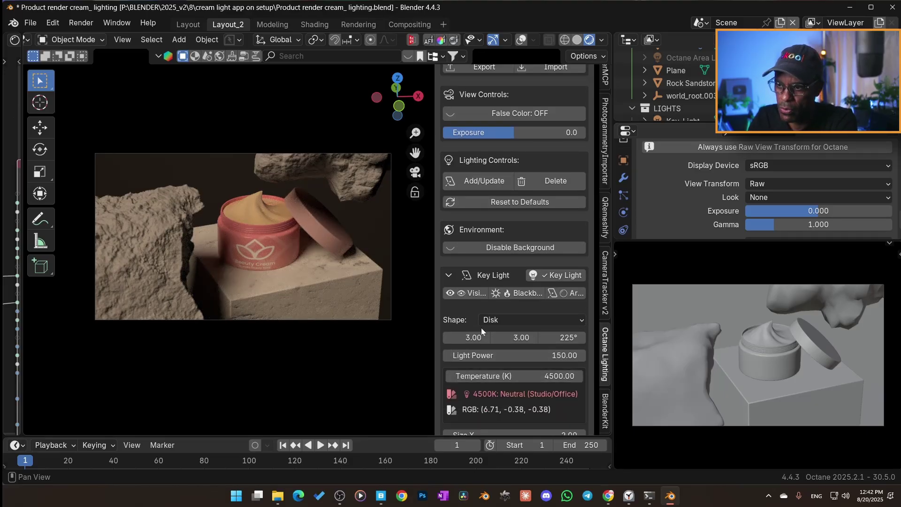
pyautogui.scroll(-1, 482, 331)
pyautogui.moveTo(612, 254); pyautogui.dragTo(746, 254)
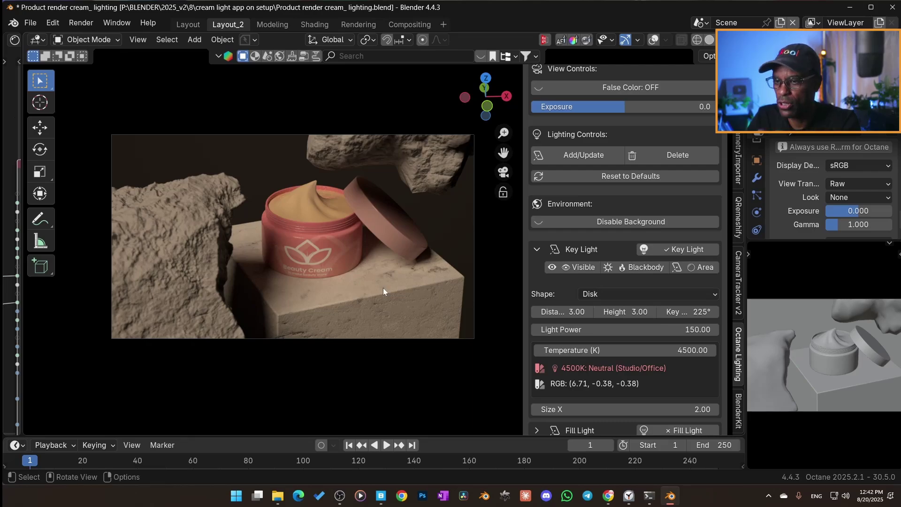
# Widen the left area and change it from Shader Editor to a 3D Viewport.
pyautogui.moveTo(21, 175); pyautogui.dragTo(308, 175)
pyautogui.click(17, 40)
pyautogui.click(43, 74)
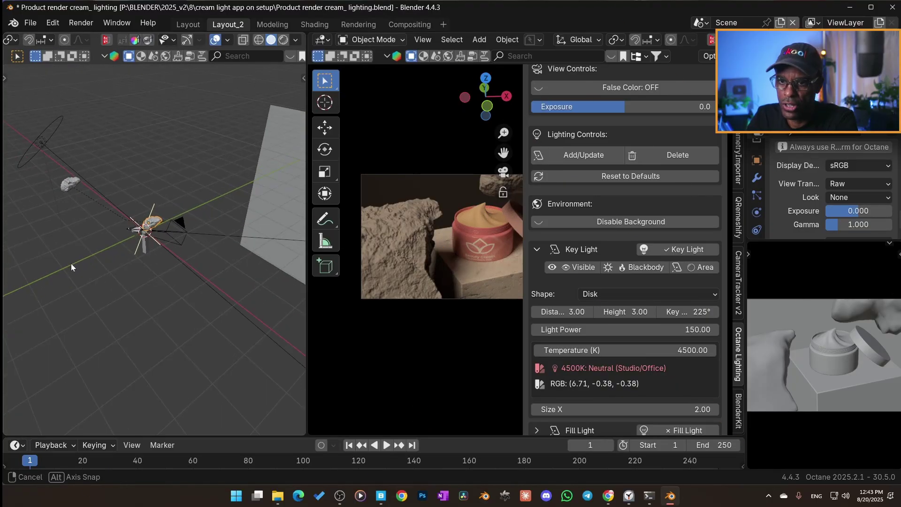
# Orbit and zoom the new viewport close to the rocks, pedestal and jar, checking the Overlays popover.
pyautogui.moveTo(72, 264); pyautogui.dragTo(156, 265, button='middle')
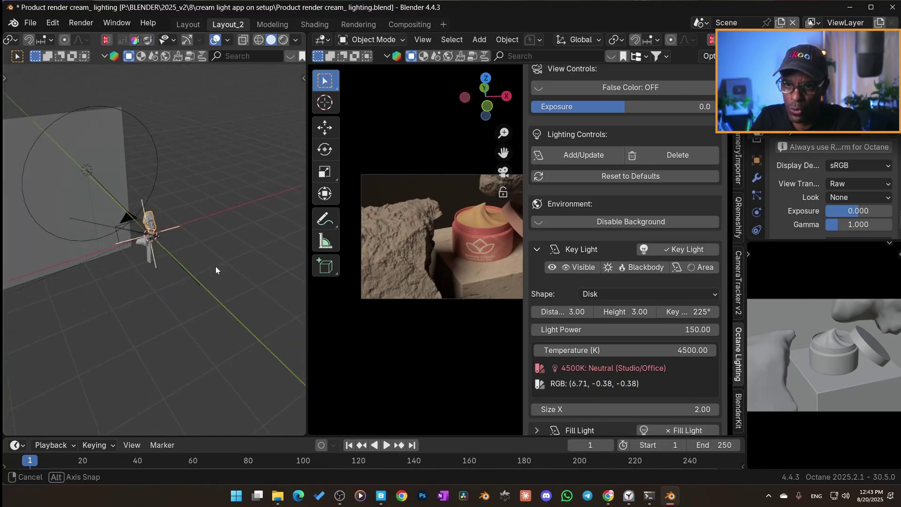
pyautogui.moveTo(215, 266); pyautogui.dragTo(139, 256, button='middle')
pyautogui.scroll(5, 134, 238)
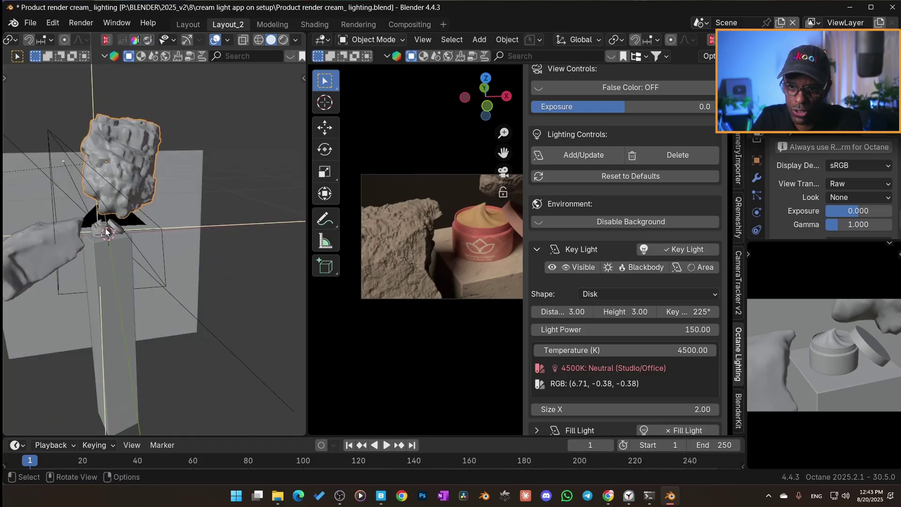
pyautogui.moveTo(105, 228); pyautogui.dragTo(139, 281, button='middle')
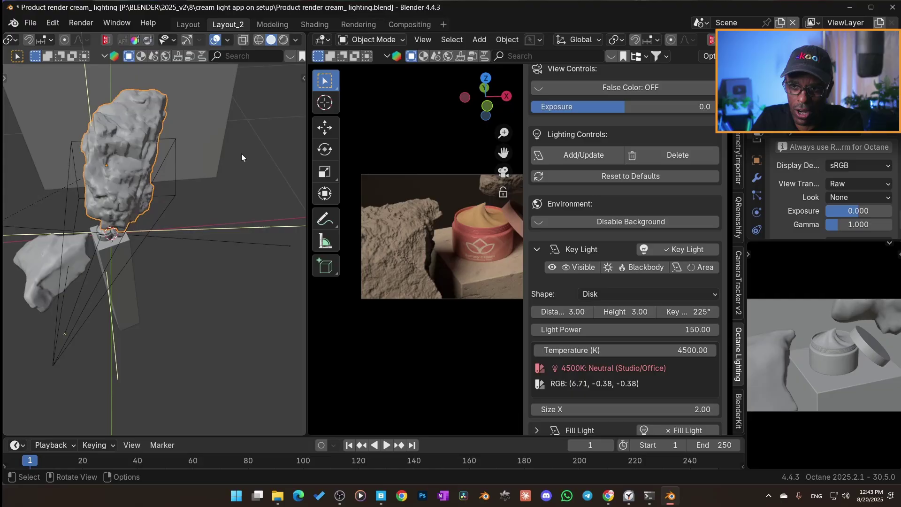
pyautogui.click(226, 41)
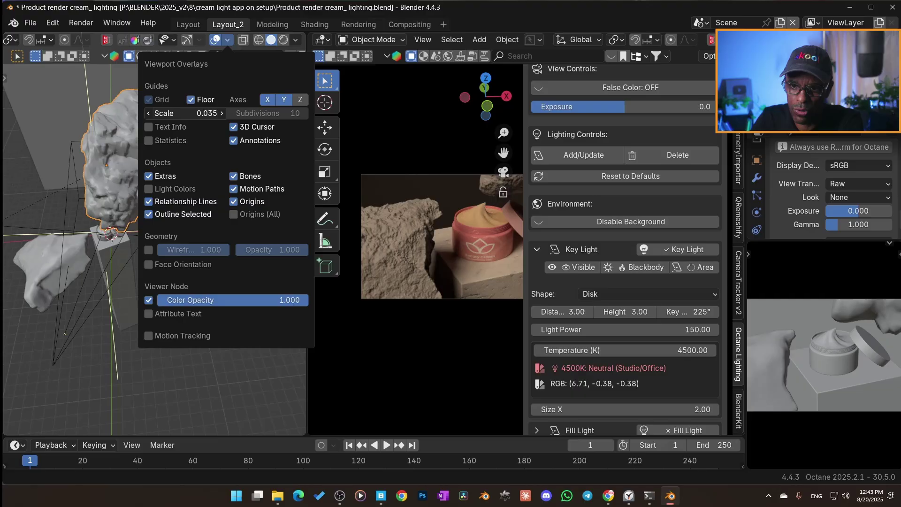
pyautogui.click(227, 40)
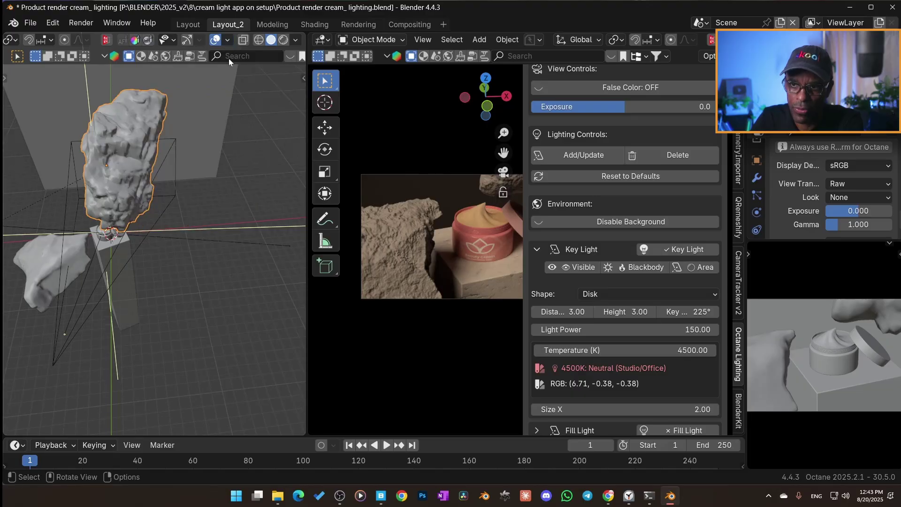
pyautogui.moveTo(167, 262); pyautogui.dragTo(140, 198, button='middle')
# Save the file, then pull the Key Light in to distance 0.49 and height 0.03.
pyautogui.hotkey('ctrl', 's')
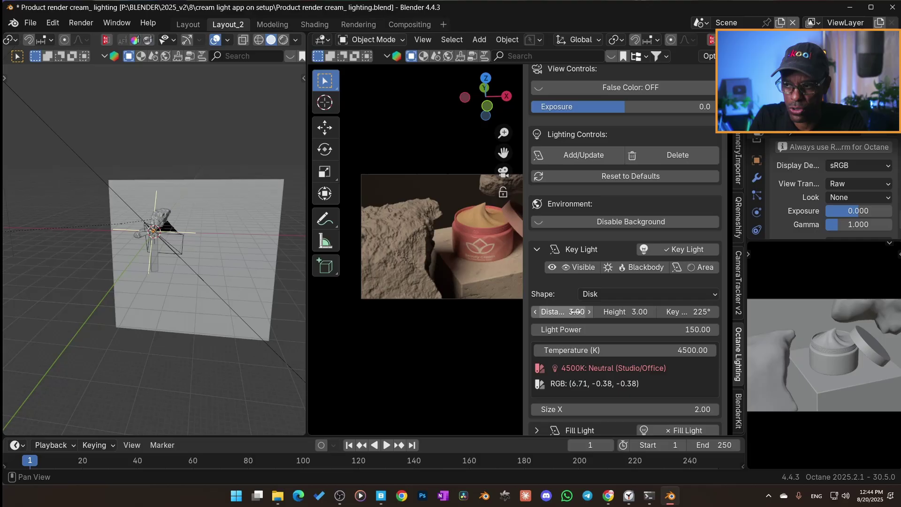
pyautogui.moveTo(557, 313); pyautogui.dragTo(507, 312)
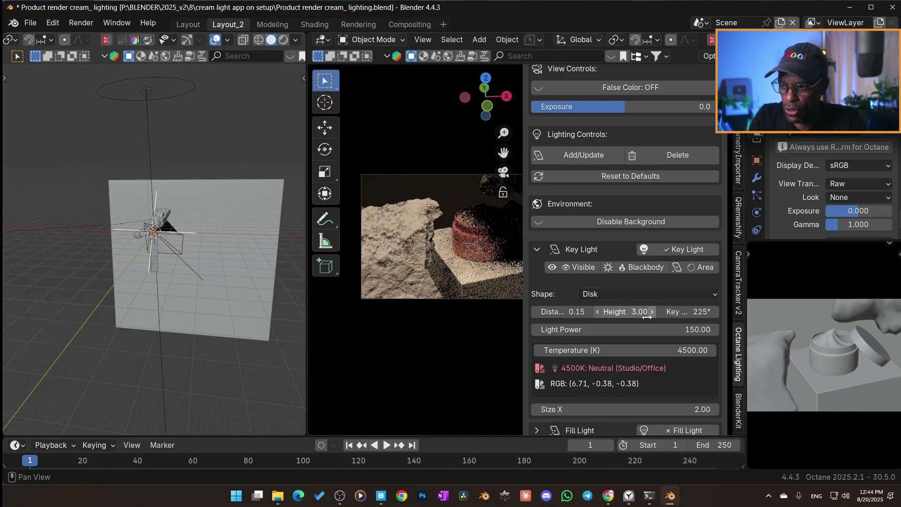
pyautogui.moveTo(636, 317); pyautogui.dragTo(598, 312)
pyautogui.scroll(4, 198, 252)
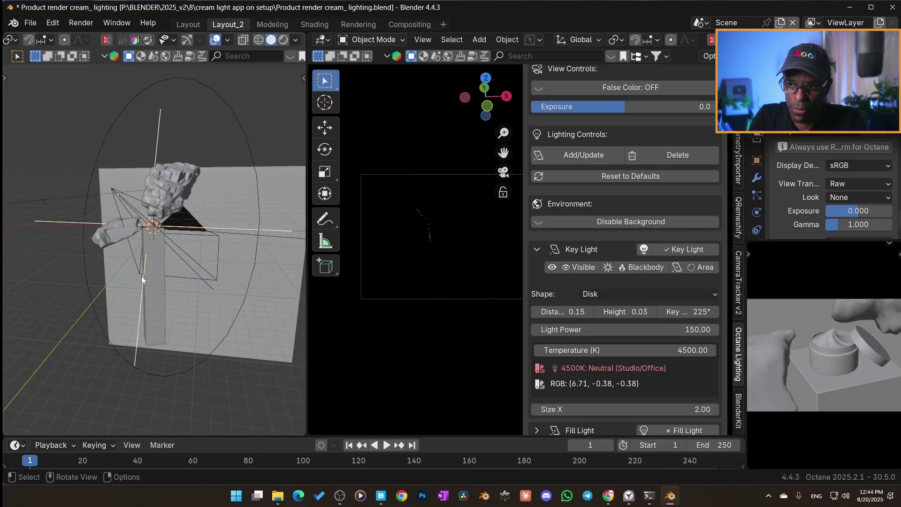
pyautogui.scroll(2, 142, 276)
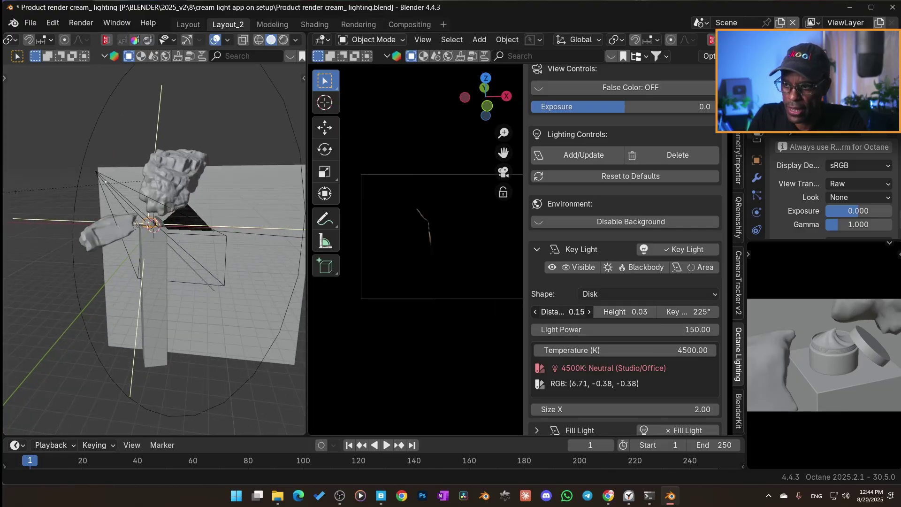
pyautogui.moveTo(568, 312); pyautogui.dragTo(648, 312)
pyautogui.moveTo(281, 262); pyautogui.dragTo(136, 230, button='middle')
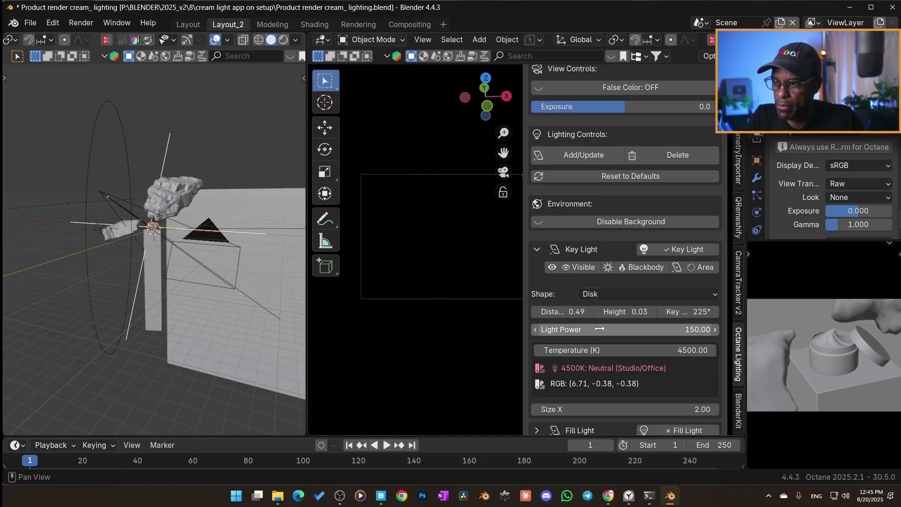
# Try a Key Light Size X of 0.50, settle on 0.80, and orbit to inspect the lit jar.
pyautogui.scroll(-2, 577, 347)
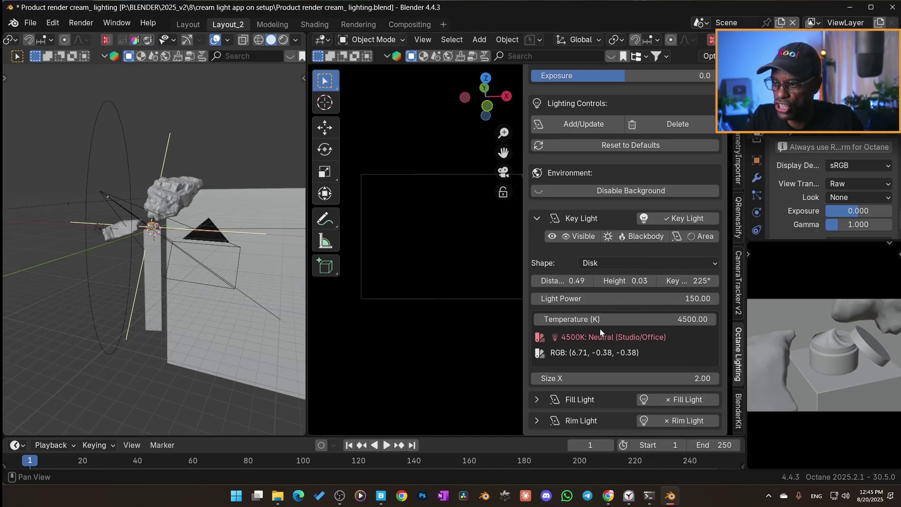
pyautogui.click(645, 379)
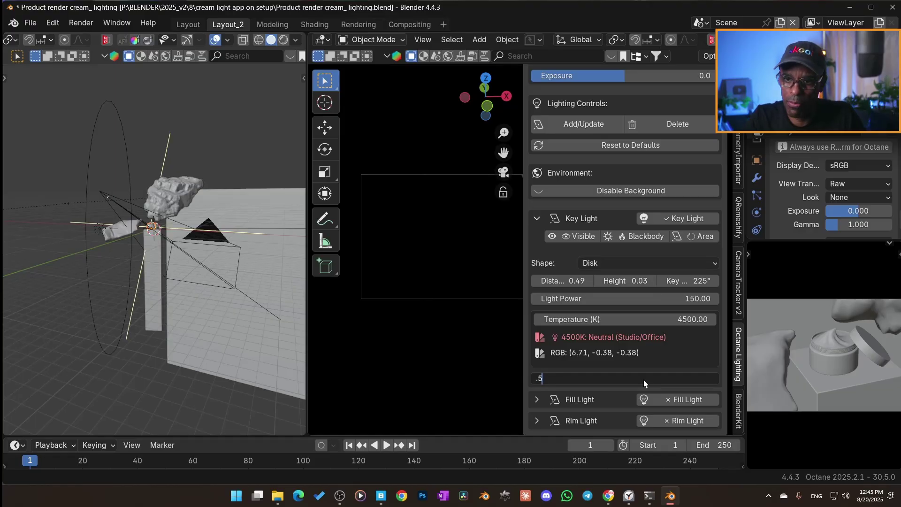
pyautogui.press('Return')
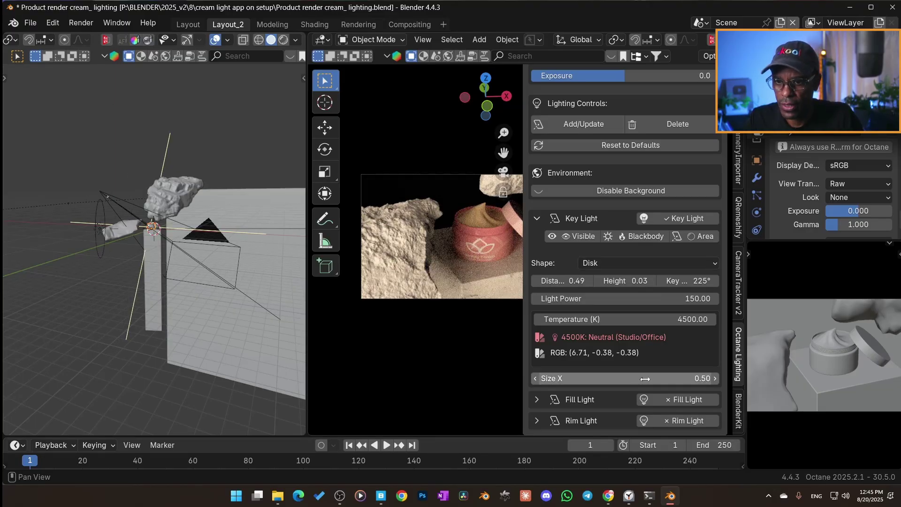
pyautogui.click(647, 379)
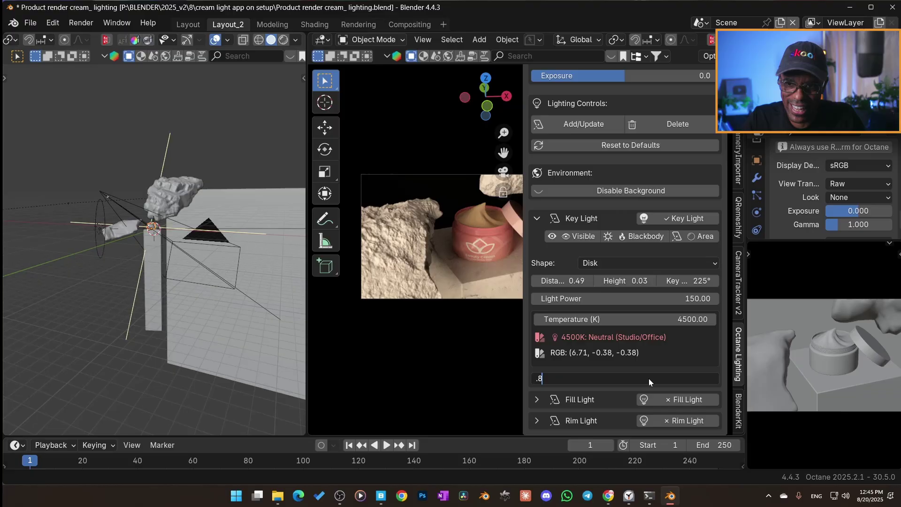
pyautogui.press('Return')
pyautogui.moveTo(286, 301); pyautogui.dragTo(125, 273, button='middle')
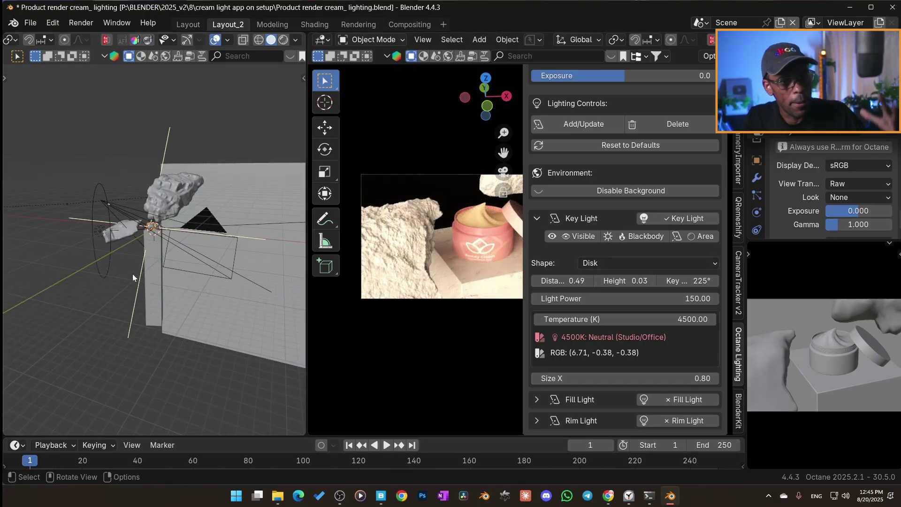
pyautogui.scroll(3, 132, 272)
pyautogui.moveTo(142, 233); pyautogui.dragTo(174, 267, button='middle')
pyautogui.scroll(2, 175, 267)
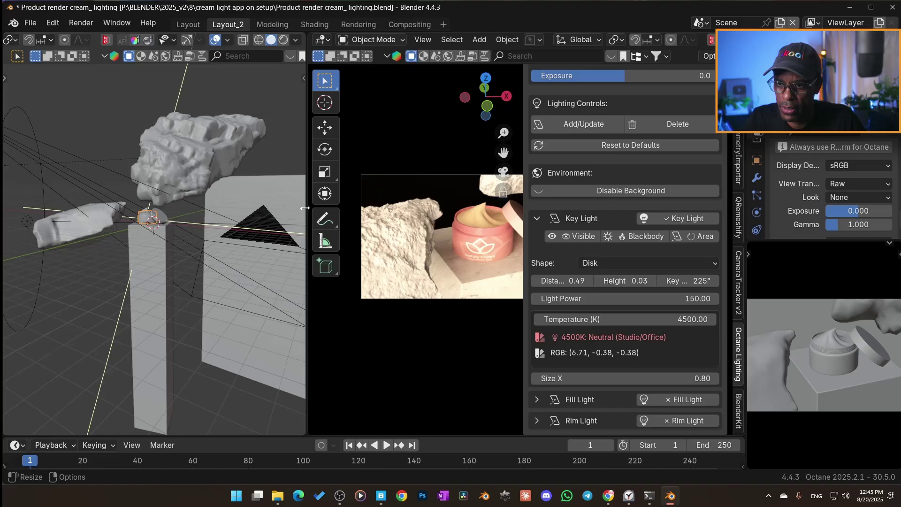
# Widen the rendered view and set the Key Light power to 75.
pyautogui.moveTo(305, 207); pyautogui.dragTo(211, 207)
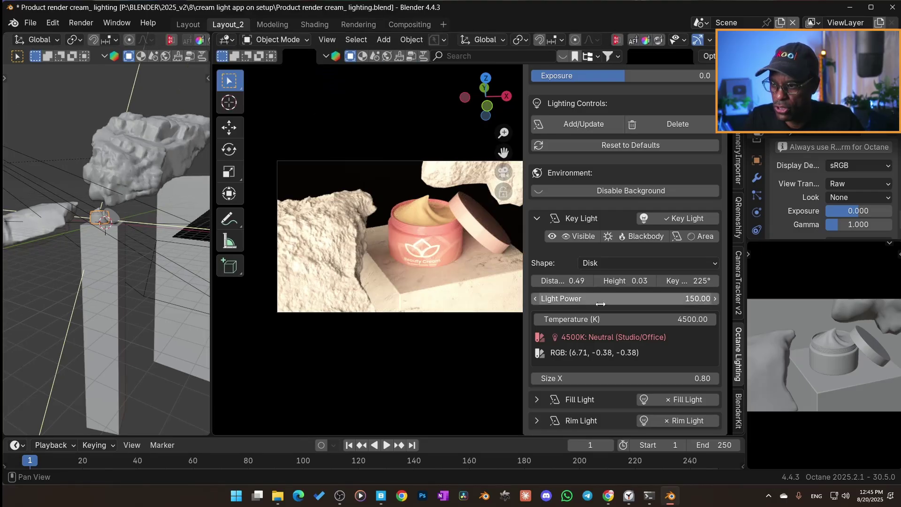
pyautogui.doubleClick(668, 299)
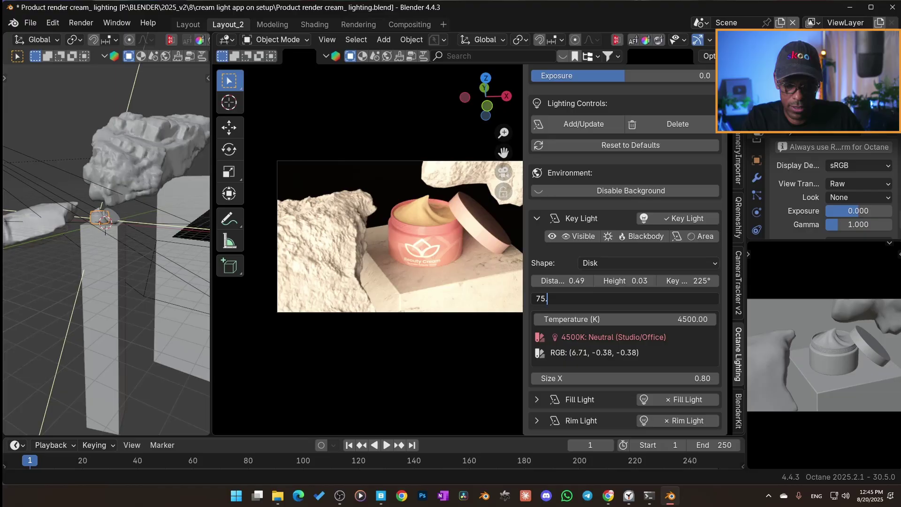
pyautogui.write('75.')
pyautogui.press('Return')
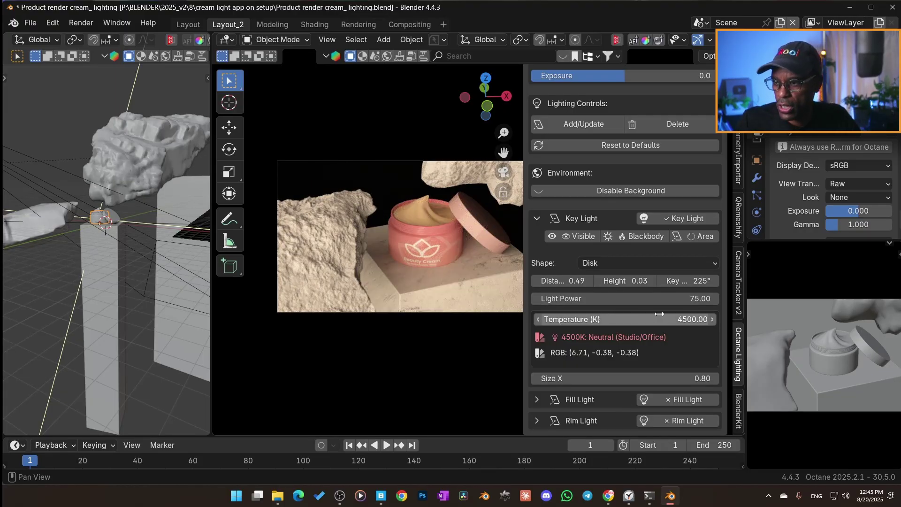
pyautogui.doubleClick(676, 319)
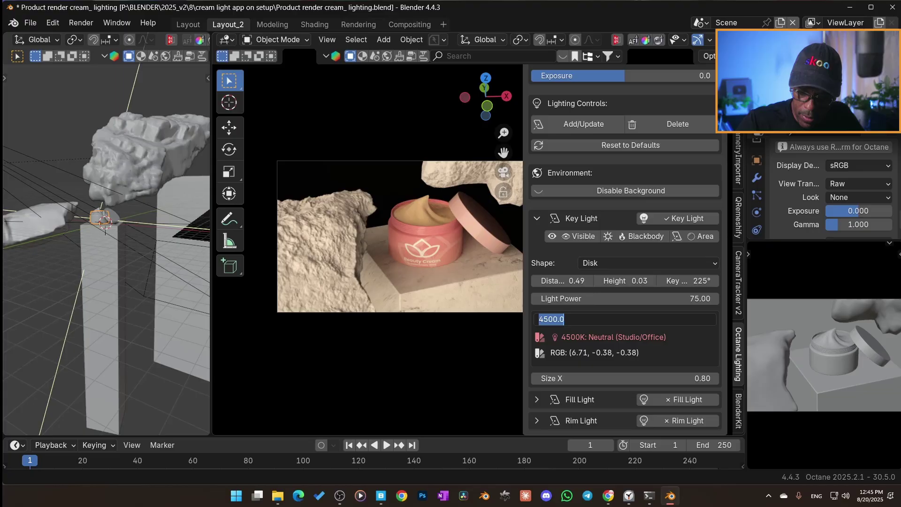
# Set the Key Light temperature to 5600 K.
pyautogui.write('5600')
pyautogui.press('Return')
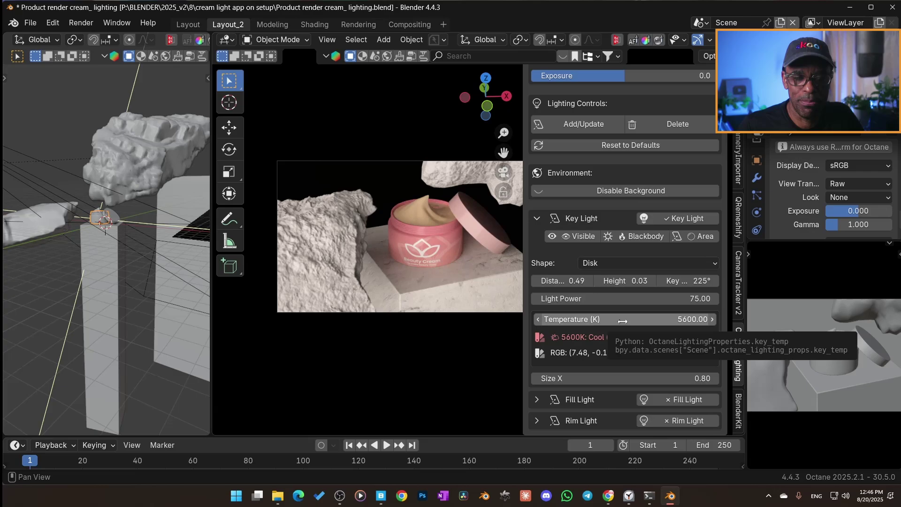
# Switch the Key Light to RGB mode and pick a dark magenta colour, #2C152C.
pyautogui.click(643, 237)
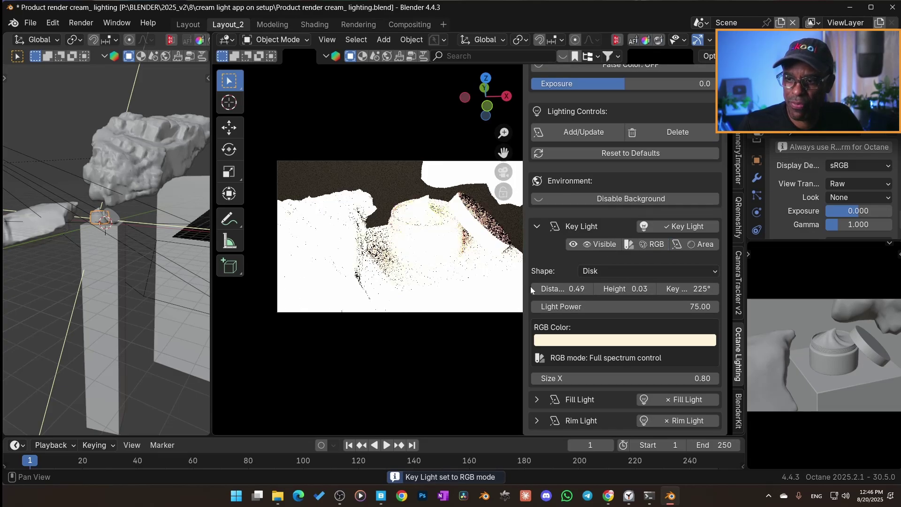
pyautogui.click(644, 341)
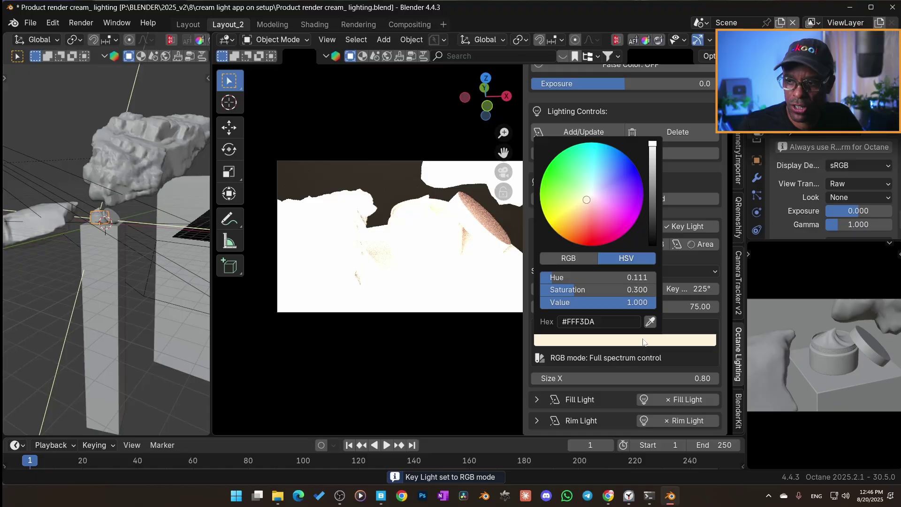
pyautogui.click(643, 342)
pyautogui.click(640, 342)
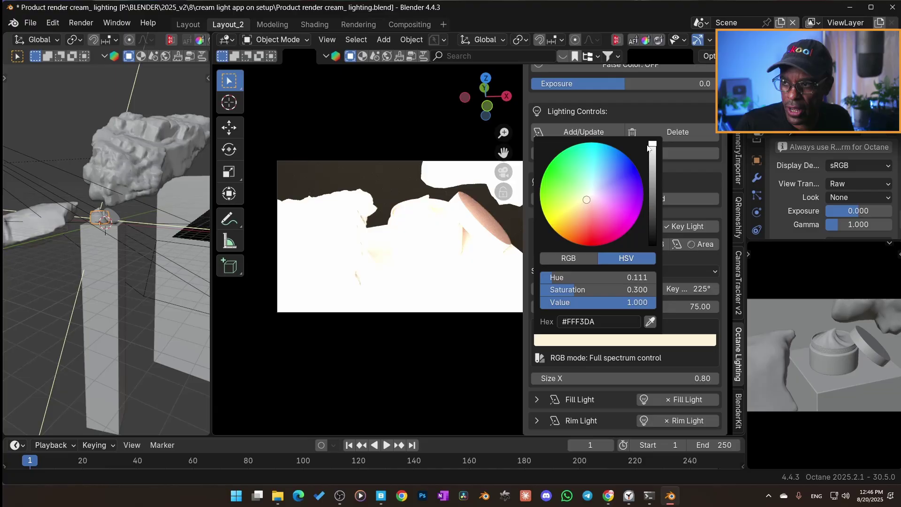
pyautogui.moveTo(652, 143); pyautogui.dragTo(653, 228)
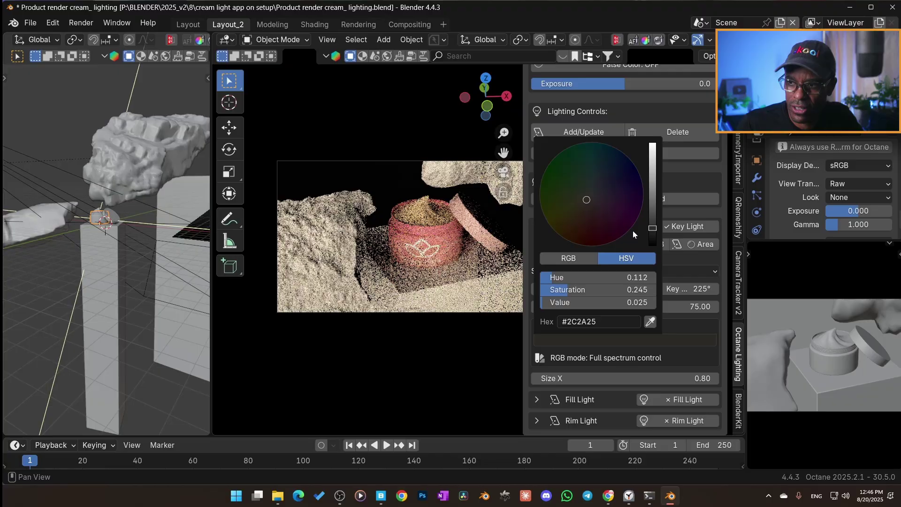
pyautogui.moveTo(586, 199)
pyautogui.mouseDown()
pyautogui.moveTo(553, 185)
pyautogui.moveTo(601, 174)
pyautogui.moveTo(601, 215)
pyautogui.mouseUp()
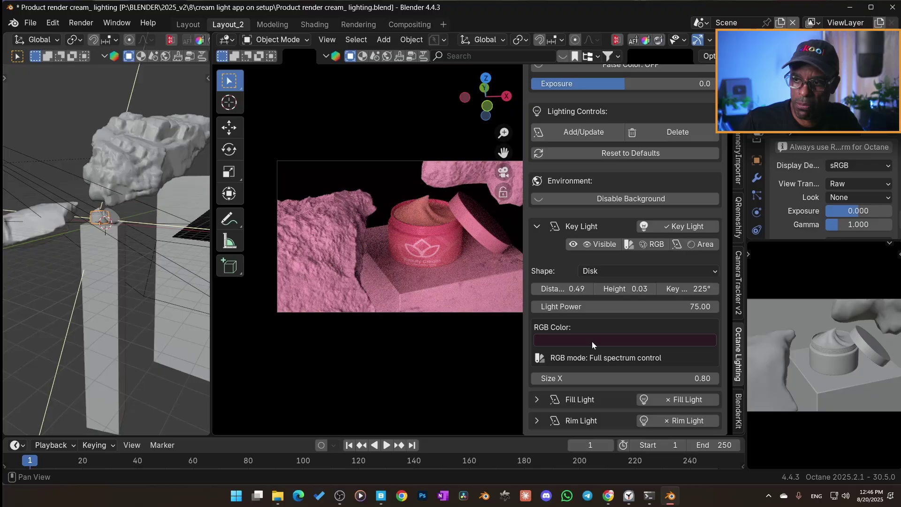
# Return the Key Light to Blackbody, trial it as a 60.06° spotlight, then revert to Area.
pyautogui.click(655, 245)
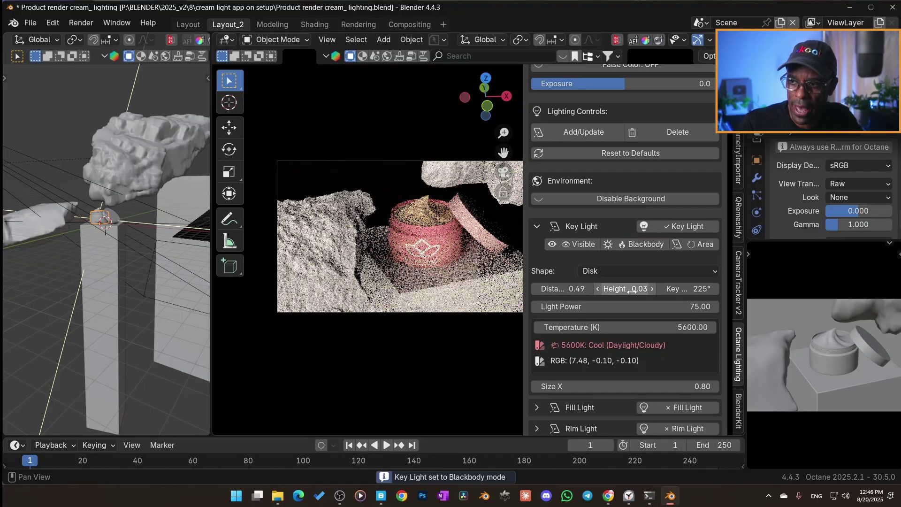
pyautogui.click(697, 244)
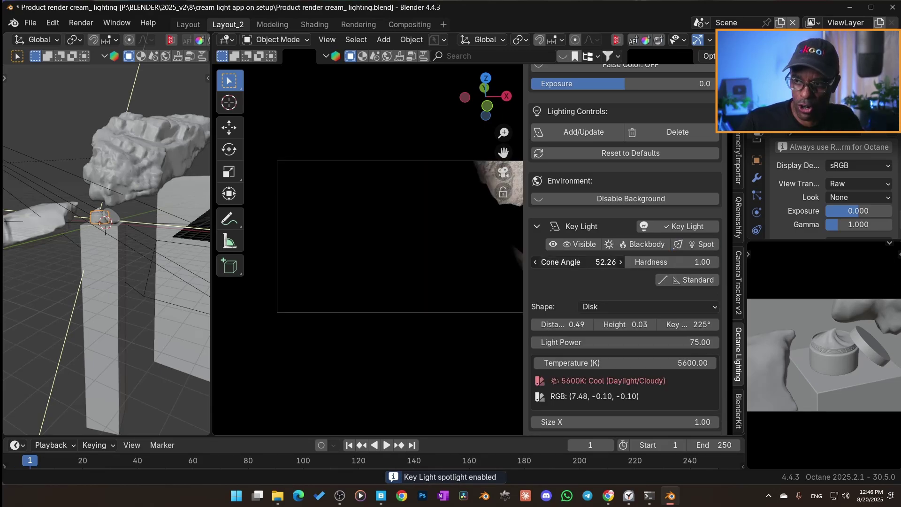
pyautogui.moveTo(582, 262); pyautogui.dragTo(608, 262)
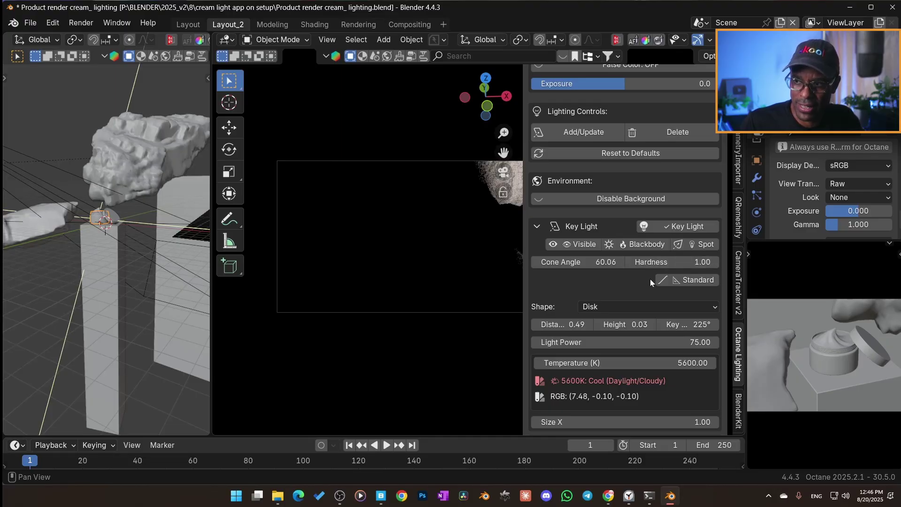
pyautogui.click(689, 283)
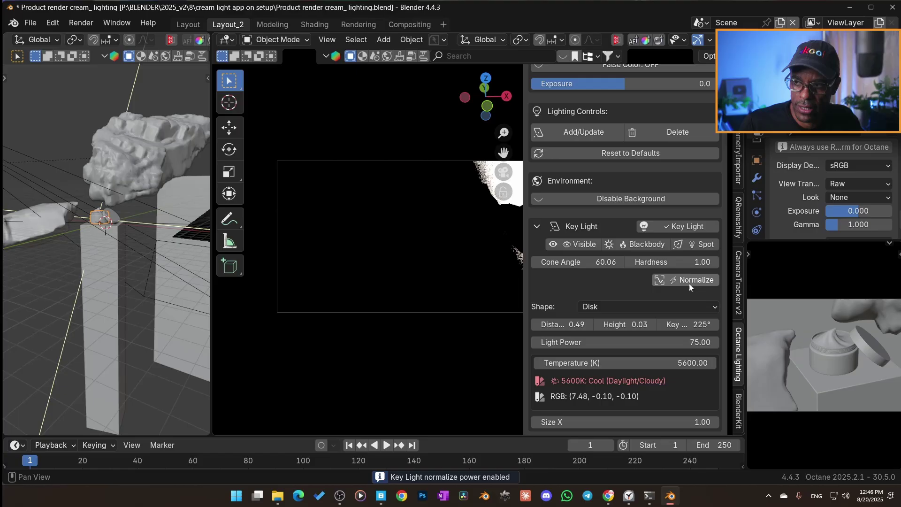
pyautogui.click(689, 284)
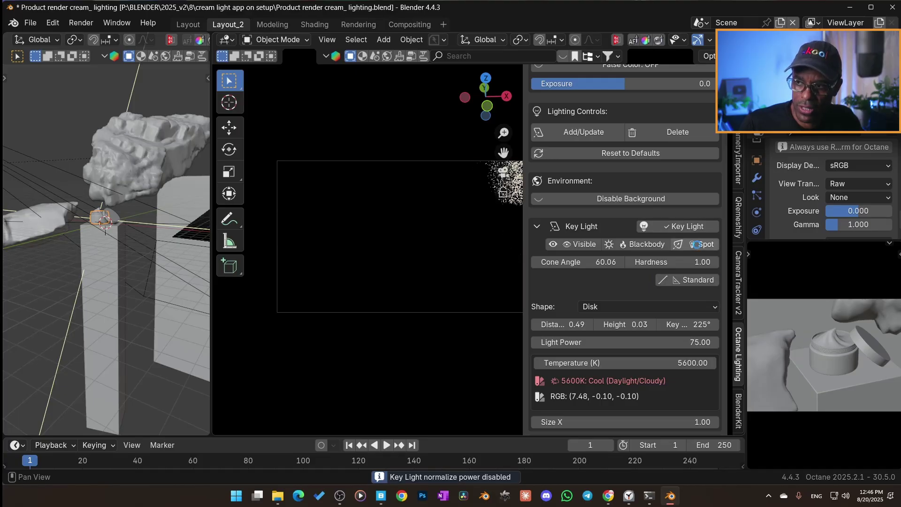
pyautogui.click(697, 244)
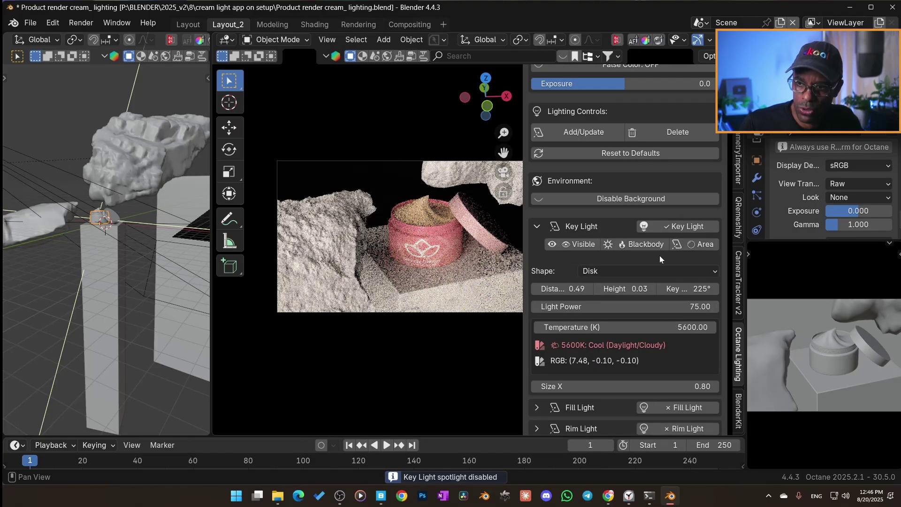
# Set the Key Light height to 0.44 and its distance to 0.45.
pyautogui.moveTo(105, 252); pyautogui.dragTo(59, 250, button='middle')
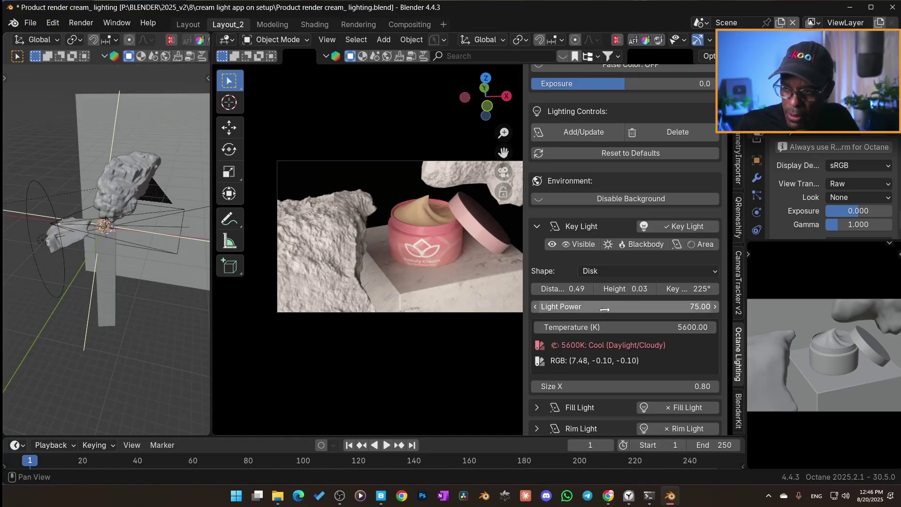
pyautogui.moveTo(624, 289); pyautogui.dragTo(644, 288)
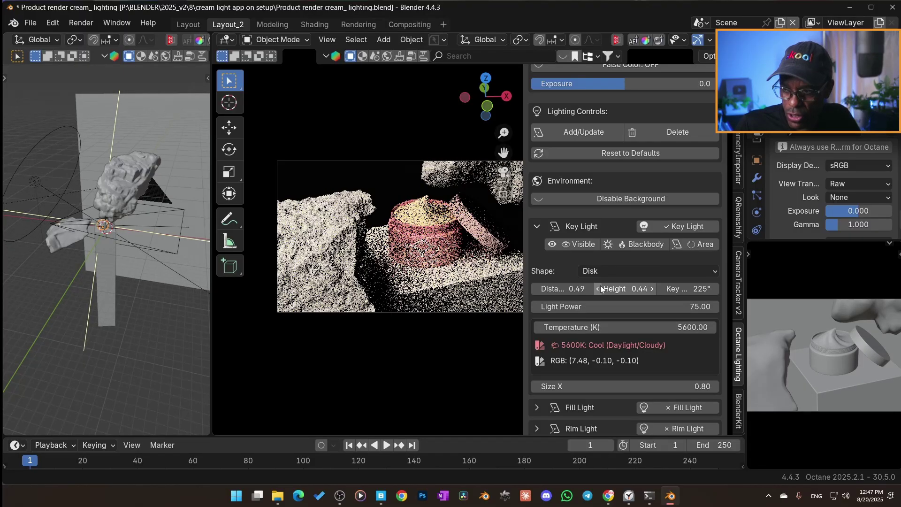
pyautogui.moveTo(563, 289)
pyautogui.mouseDown()
pyautogui.moveTo(574, 288)
pyautogui.moveTo(564, 289)
pyautogui.mouseUp()
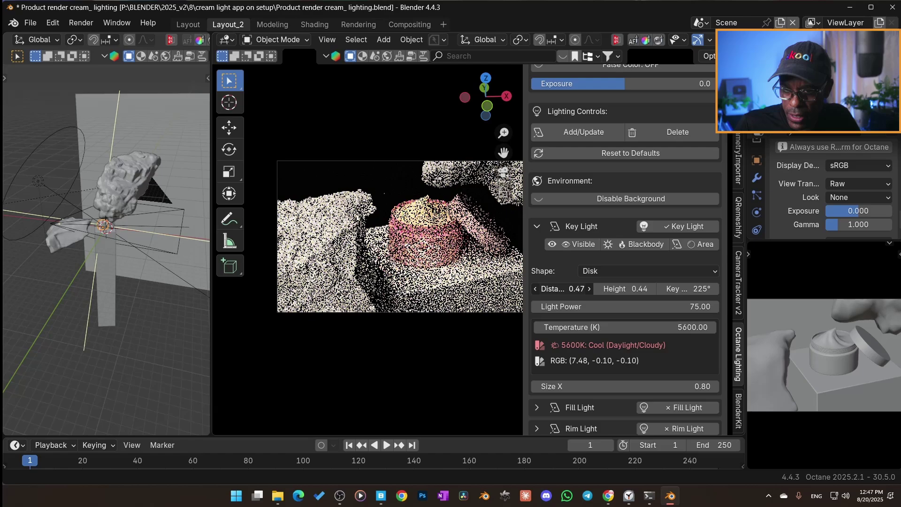
pyautogui.moveTo(562, 288); pyautogui.dragTo(552, 289)
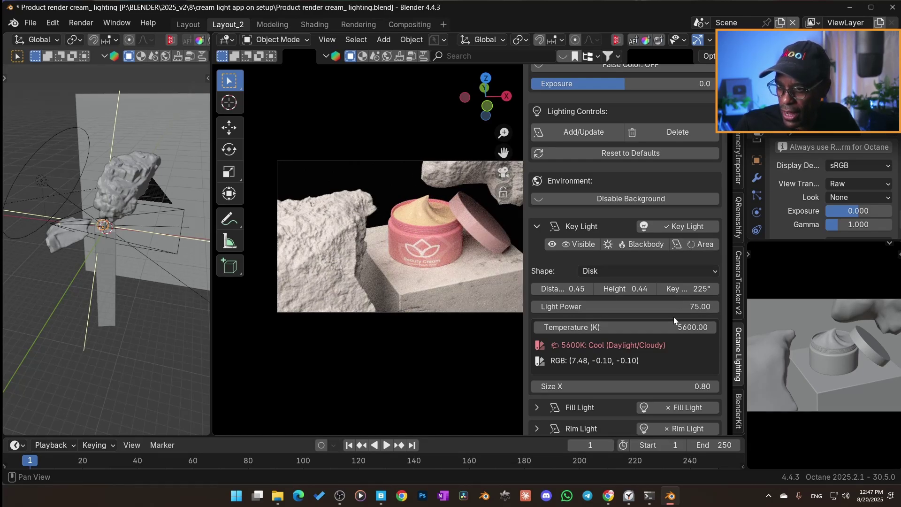
# Lower the Key Light power to 55.
pyautogui.click(688, 312)
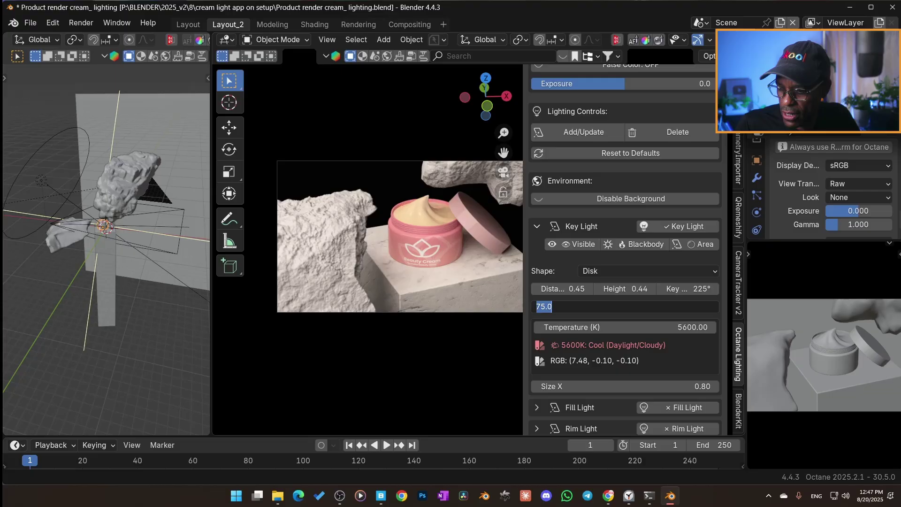
pyautogui.write('55')
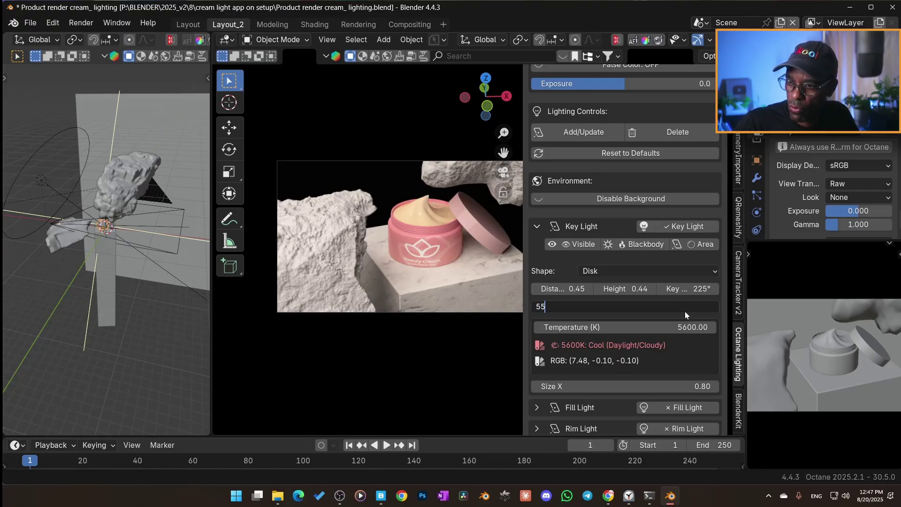
pyautogui.press('Return')
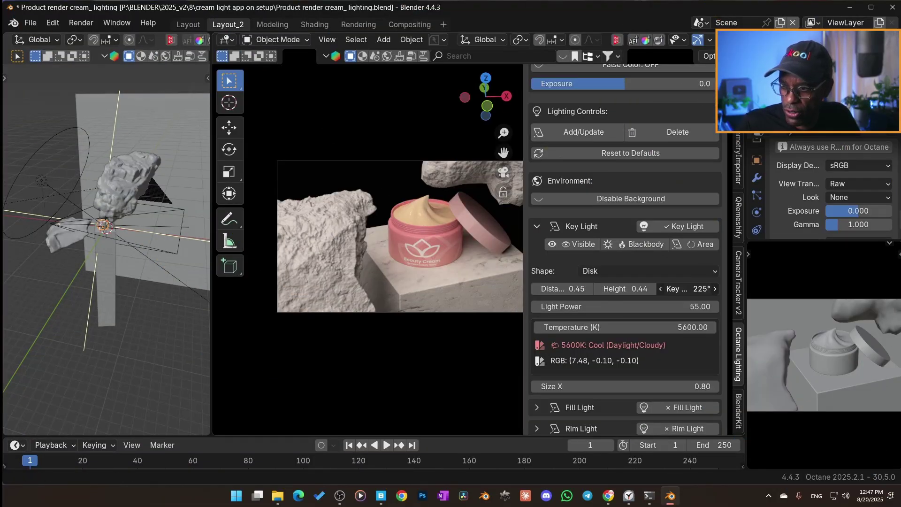
# Rotate the Key Light around the jar to about 342°.
pyautogui.moveTo(688, 289); pyautogui.dragTo(736, 289)
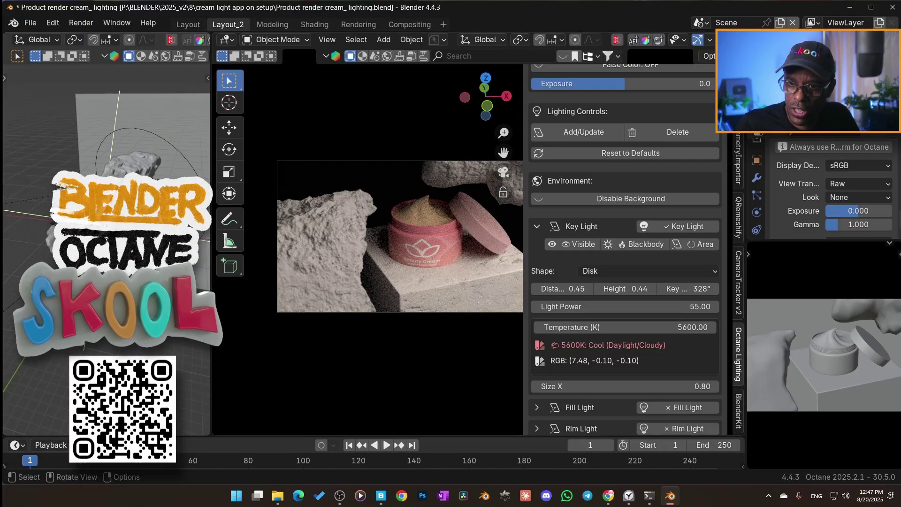
pyautogui.moveTo(117, 211); pyautogui.dragTo(89, 207, button='middle')
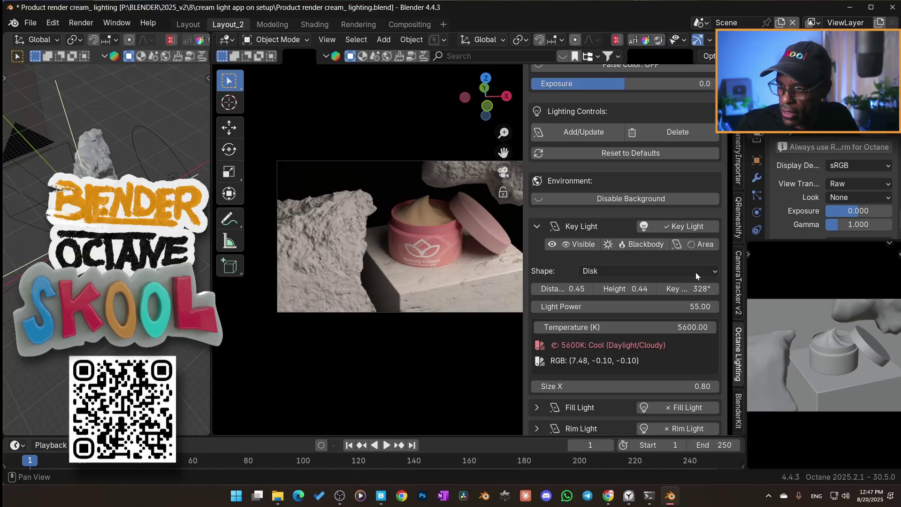
pyautogui.moveTo(698, 293); pyautogui.dragTo(712, 293)
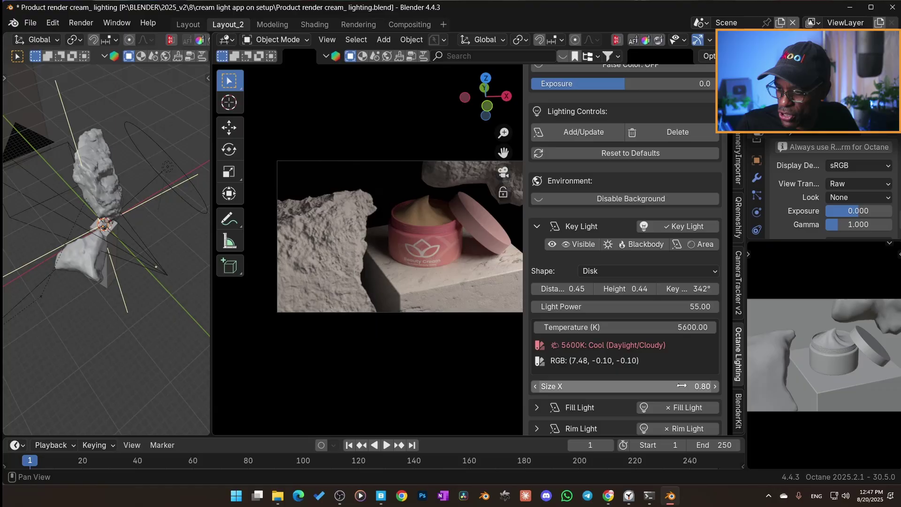
# Set the Key Light power back to 75.
pyautogui.click(652, 307)
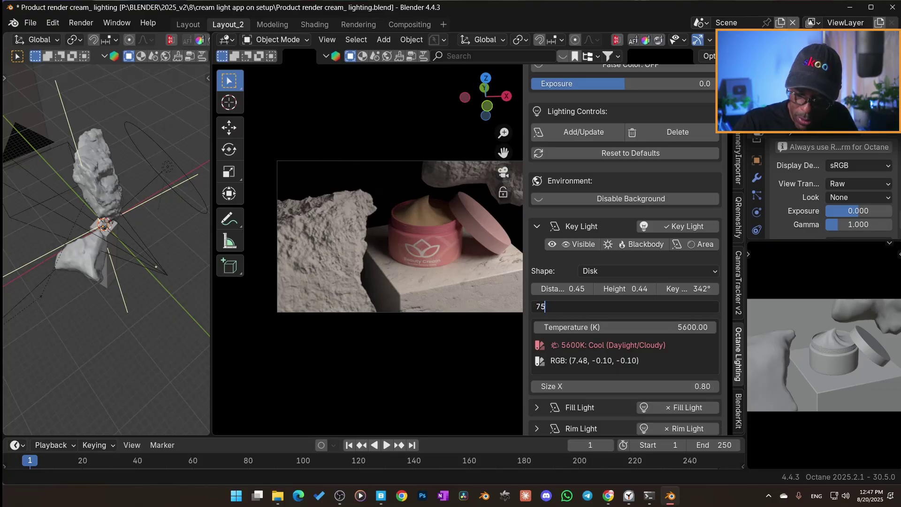
pyautogui.write('75')
pyautogui.press('Return')
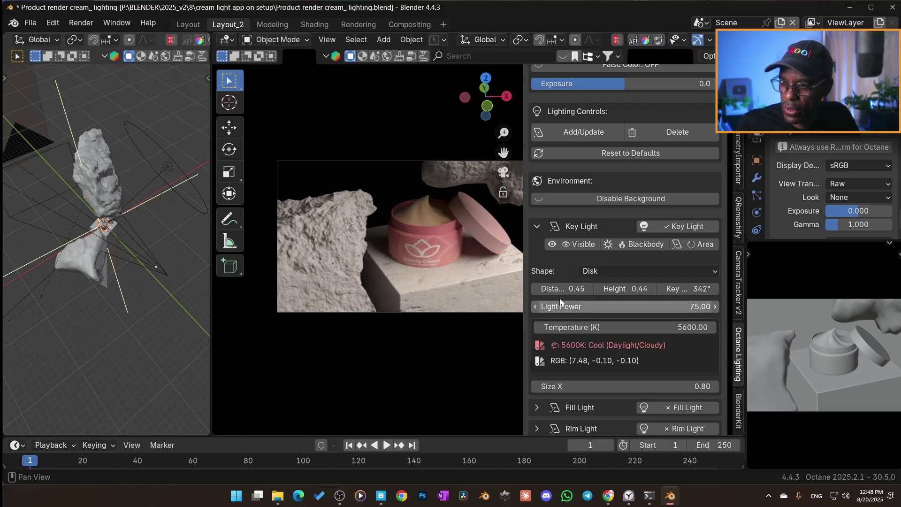
# Turn the Key Light off and the Rim Light on, expanding the Rim Light settings.
pyautogui.click(538, 227)
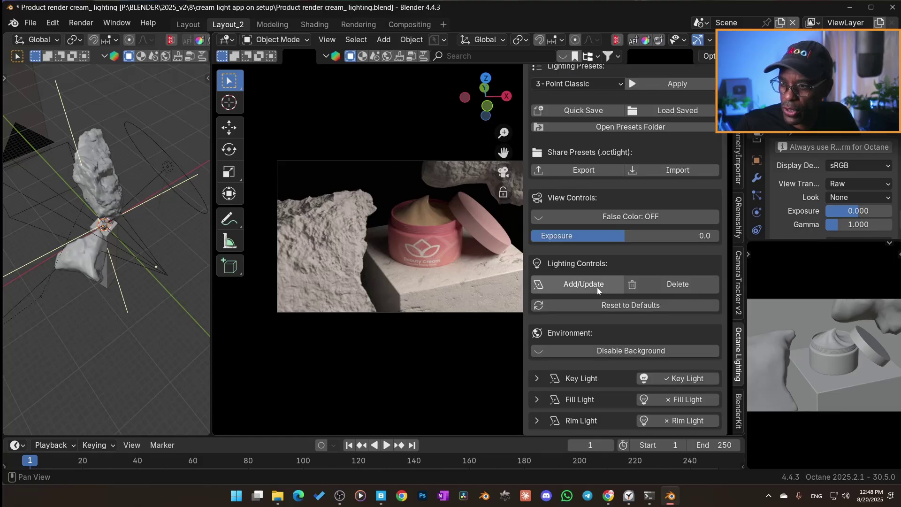
pyautogui.click(692, 379)
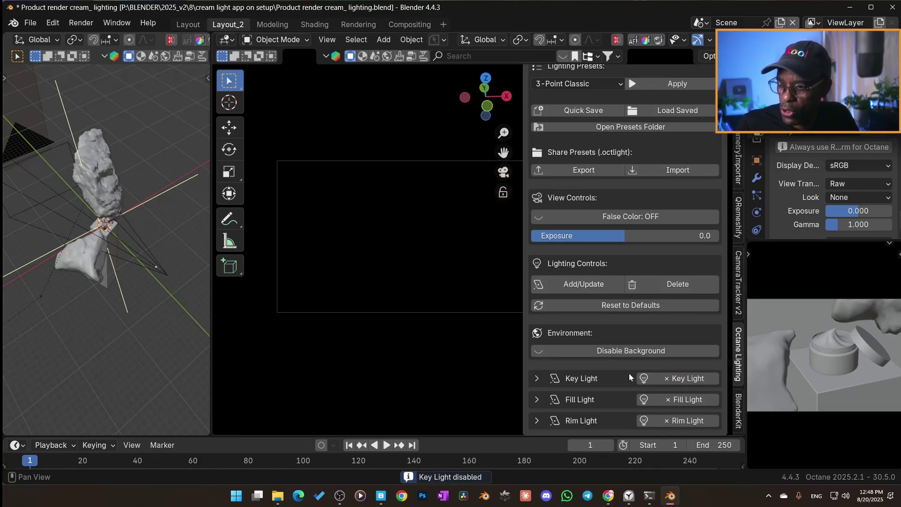
pyautogui.click(680, 420)
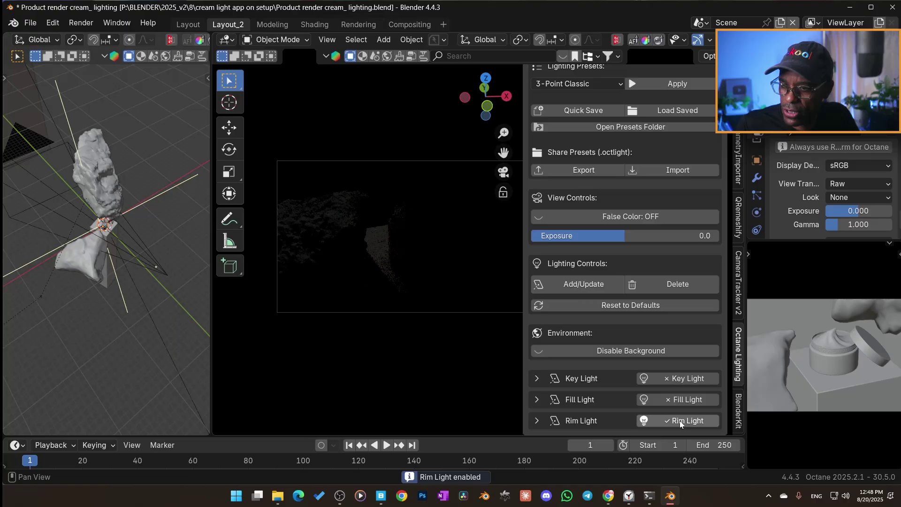
pyautogui.click(536, 422)
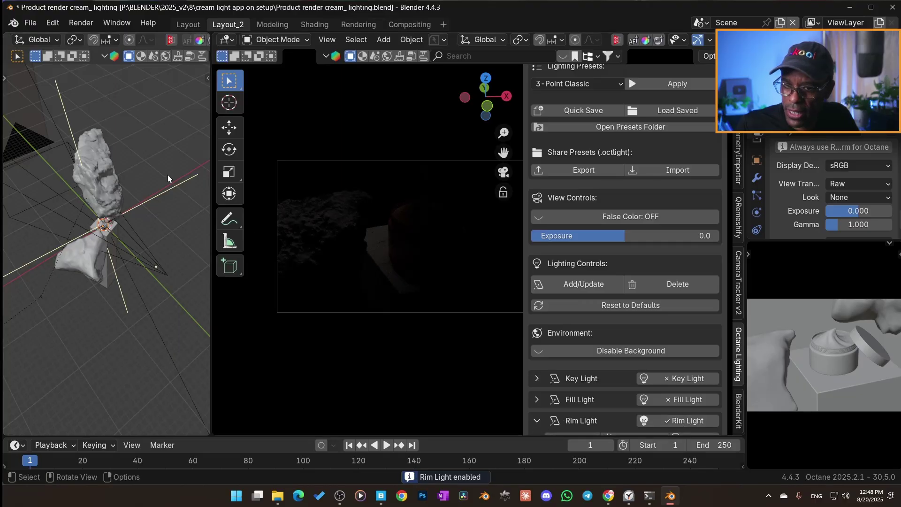
pyautogui.moveTo(167, 175); pyautogui.dragTo(123, 268, button='middle')
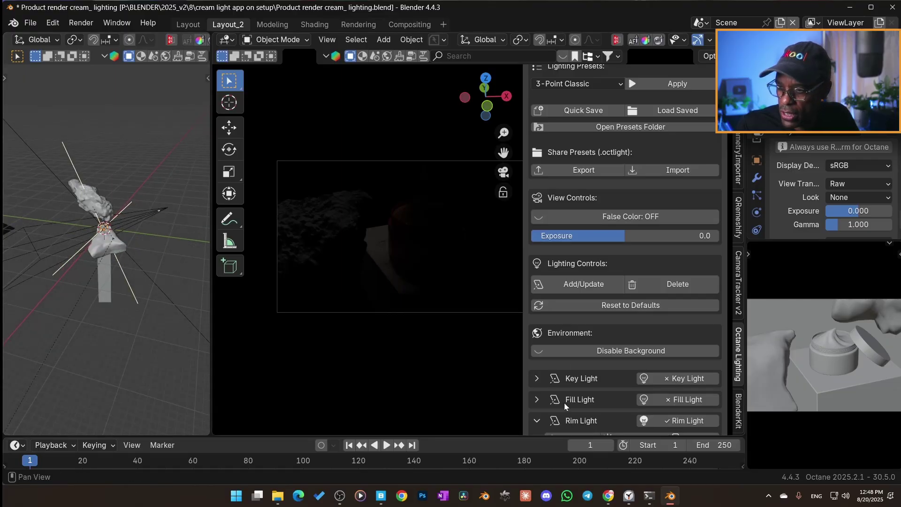
pyautogui.scroll(-8, 564, 402)
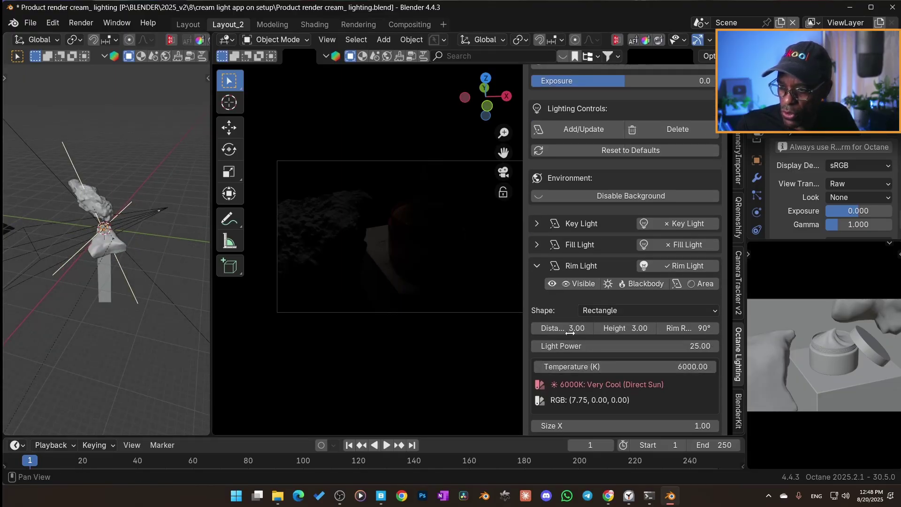
# Set the Rim Light distance to 0 and height to 0.
pyautogui.click(569, 328)
pyautogui.write('0')
pyautogui.press('Return')
pyautogui.click(597, 328)
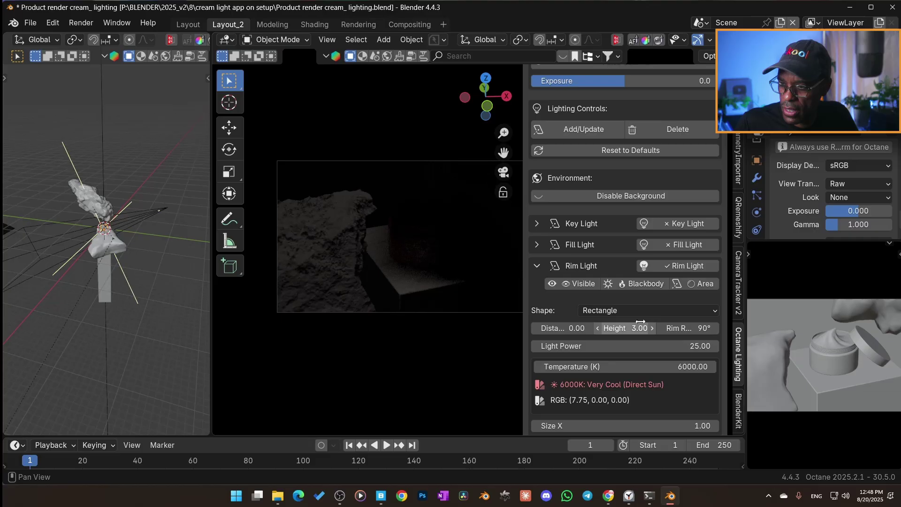
pyautogui.write('0')
pyautogui.press('Return')
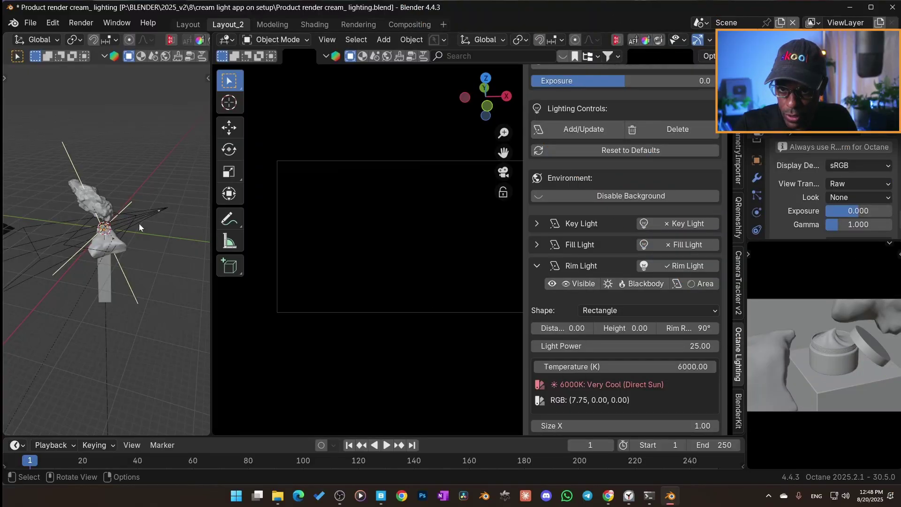
# Inspect the lights' placement around the pedestal, then hide the rim light from the render.
pyautogui.scroll(8, 132, 224)
pyautogui.scroll(-5, 136, 249)
pyautogui.moveTo(137, 253); pyautogui.dragTo(57, 238, button='middle')
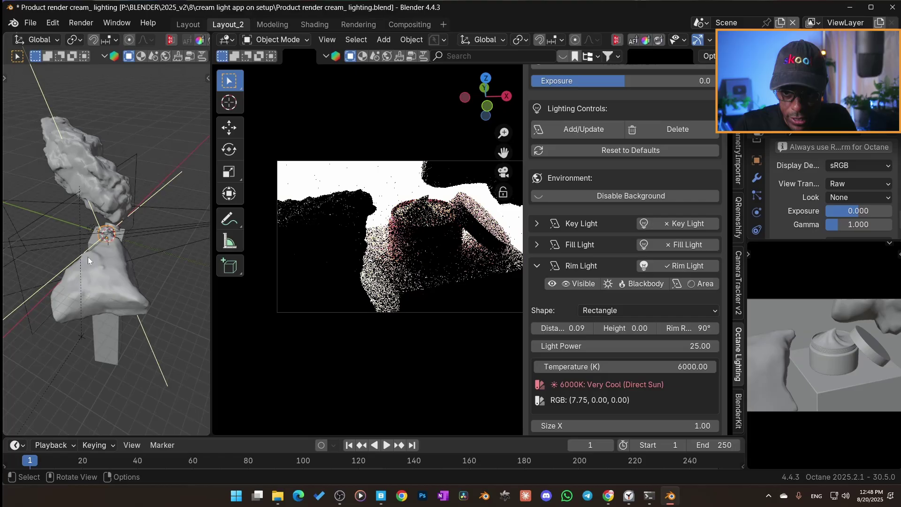
pyautogui.moveTo(137, 259)
pyautogui.mouseDown(button='middle')
pyautogui.moveTo(140, 247)
pyautogui.moveTo(157, 254)
pyautogui.moveTo(144, 243)
pyautogui.mouseUp(button='middle')
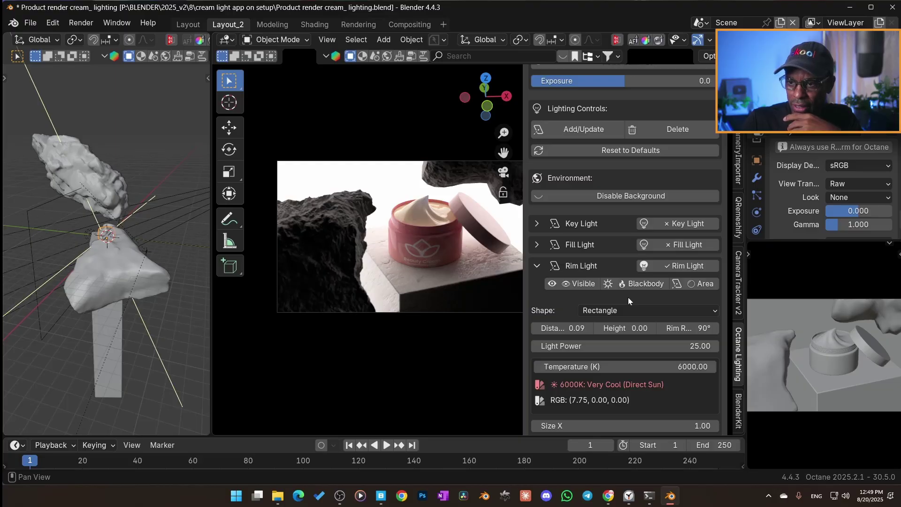
pyautogui.click(570, 285)
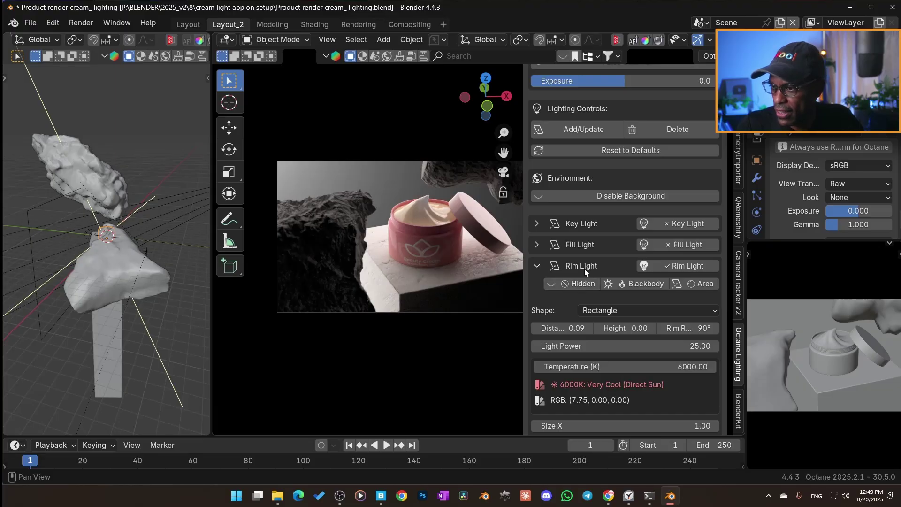
# Set the rim light power to 15 and switch the key light on.
pyautogui.doubleClick(686, 346)
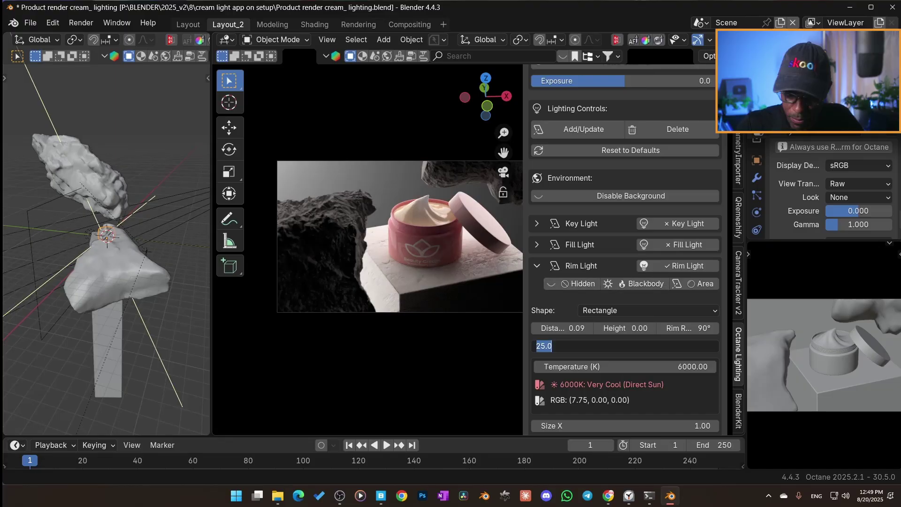
pyautogui.press('Return')
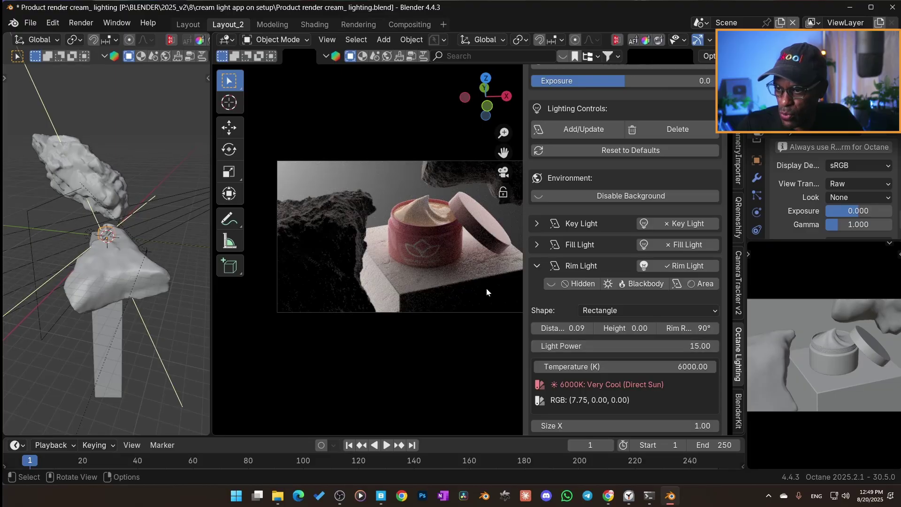
pyautogui.click(686, 223)
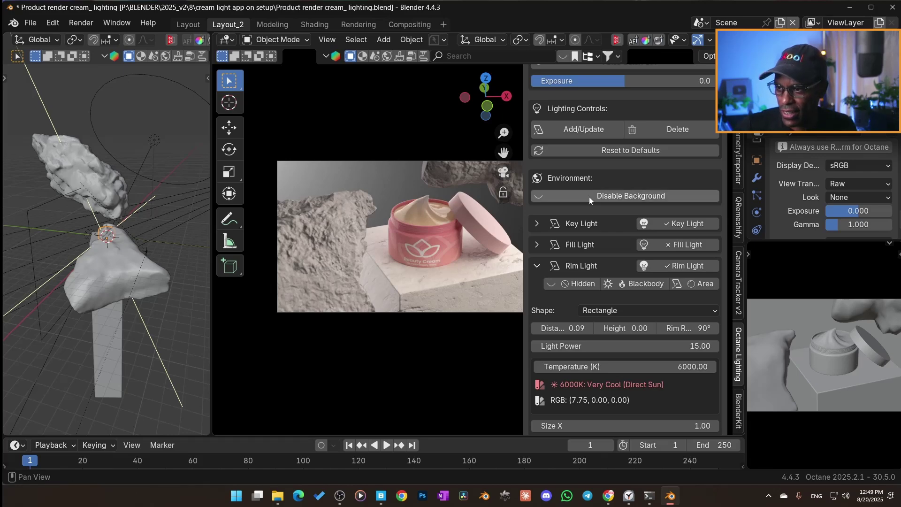
pyautogui.click(689, 224)
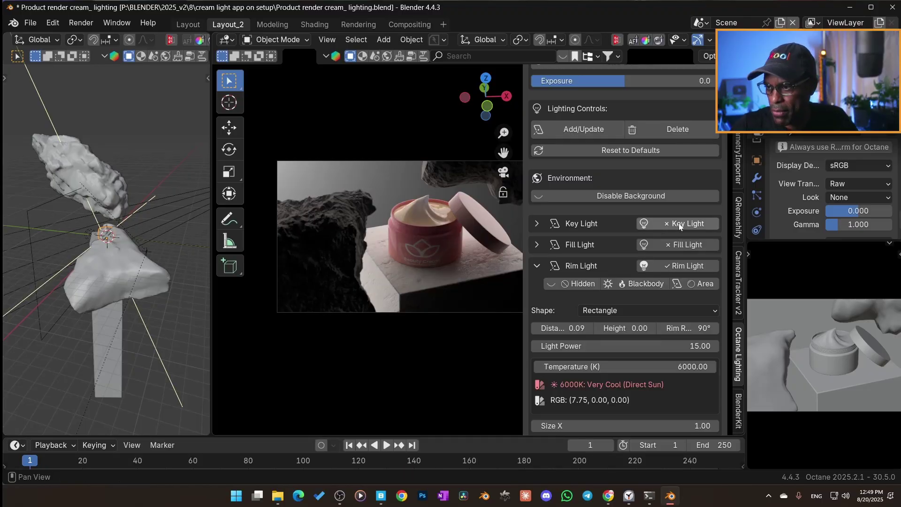
pyautogui.click(572, 258)
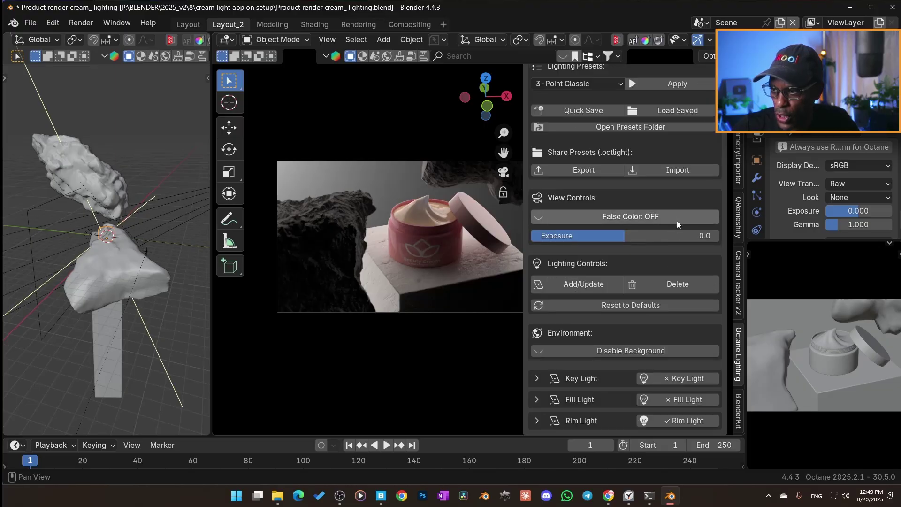
pyautogui.click(674, 378)
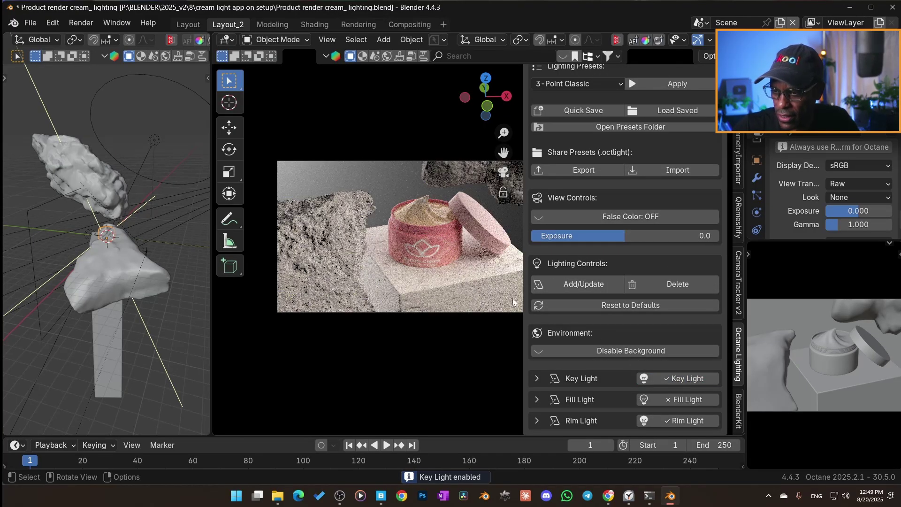
pyautogui.click(537, 379)
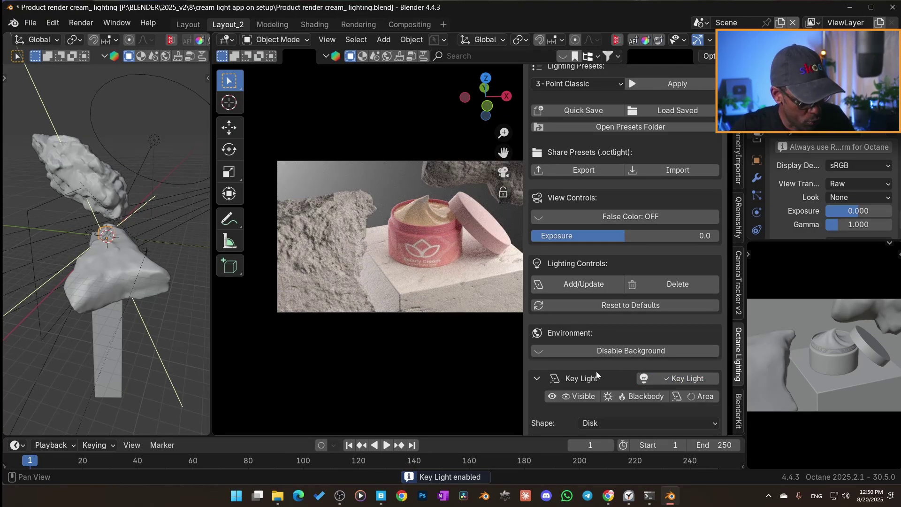
# Rotate the key light to 198° around the jar, halve its size to 0.40, and set power 45.
pyautogui.scroll(-6, 596, 371)
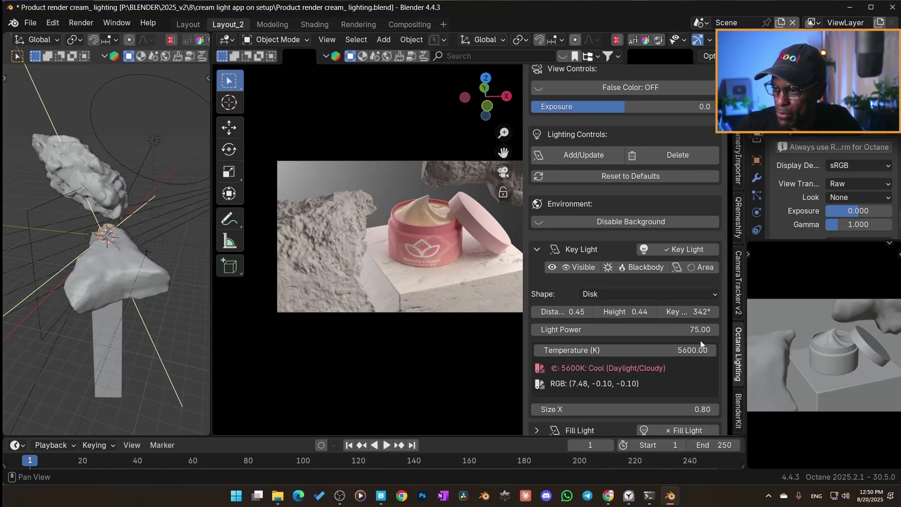
pyautogui.scroll(-1, 701, 336)
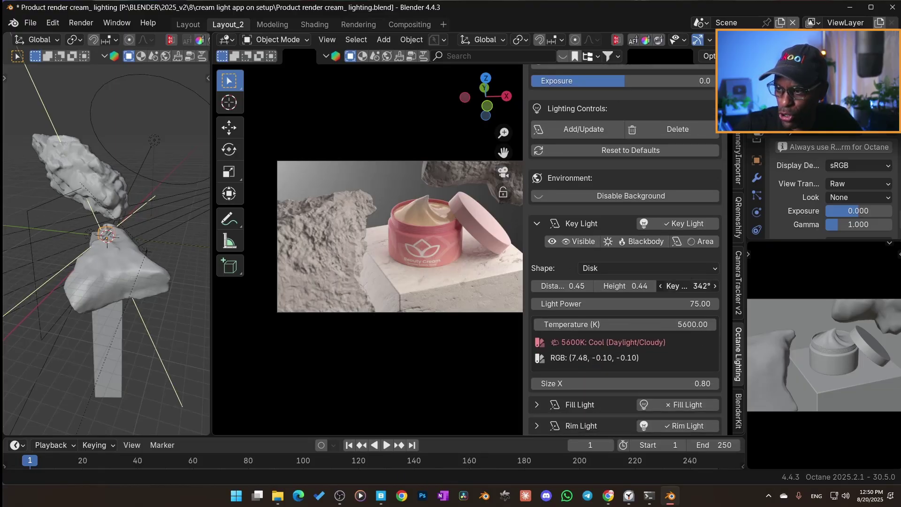
pyautogui.moveTo(690, 286); pyautogui.dragTo(622, 286)
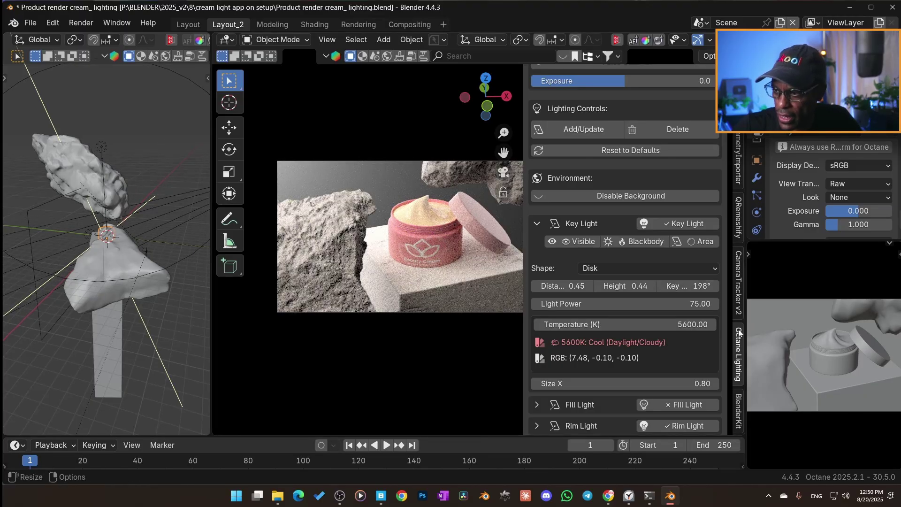
pyautogui.click(666, 384)
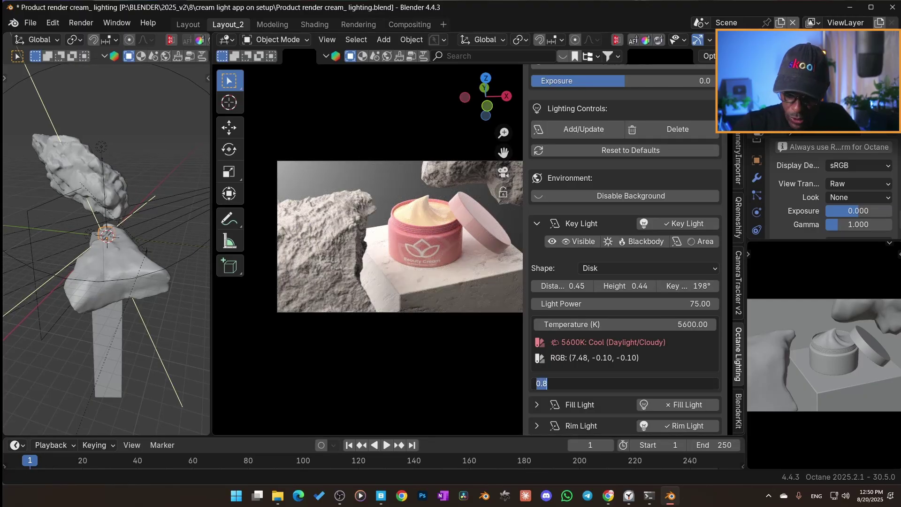
pyautogui.write('/2')
pyautogui.press('Return')
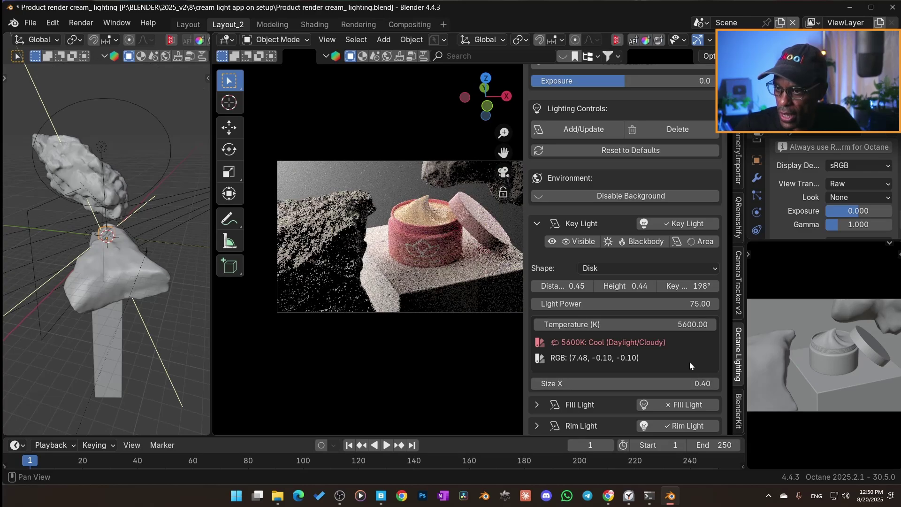
pyautogui.click(624, 303)
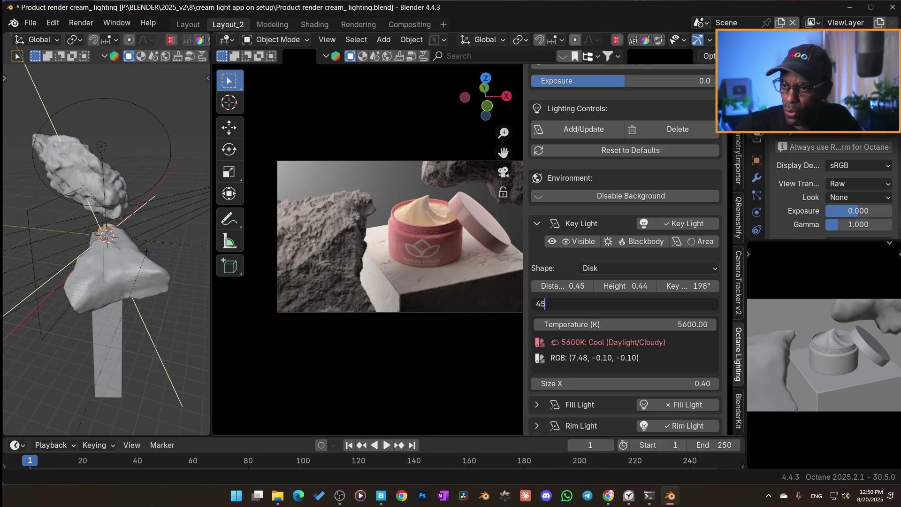
pyautogui.write('45')
pyautogui.press('Return')
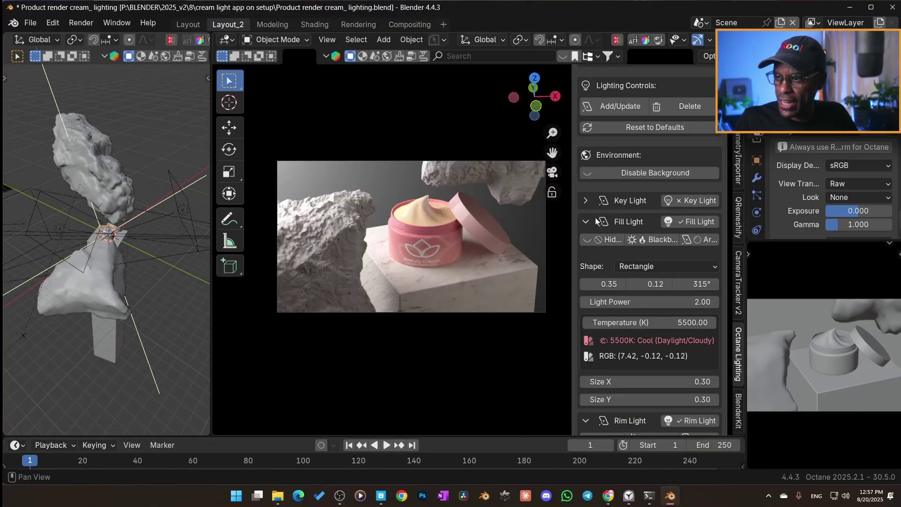
# Turn the fill light off and back on to compare the render, leaving it on.
pyautogui.click(586, 221)
pyautogui.scroll(8, 582, 240)
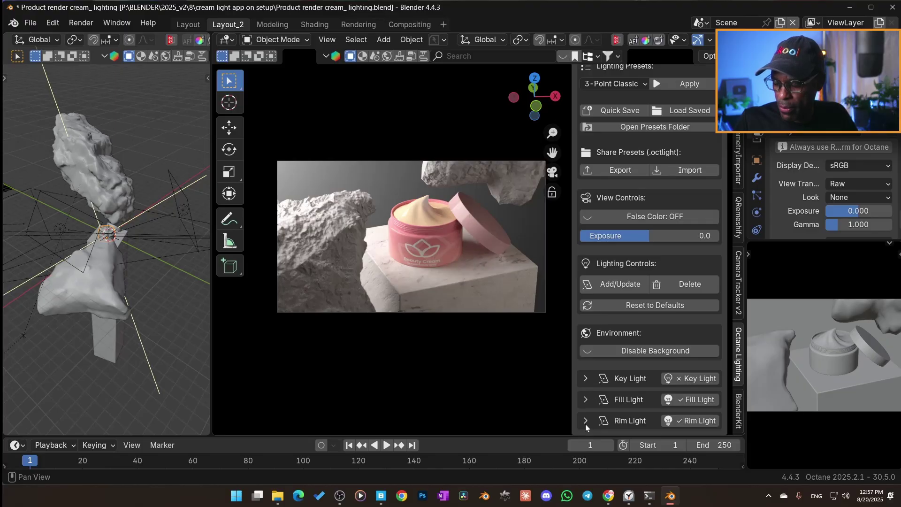
pyautogui.click(586, 400)
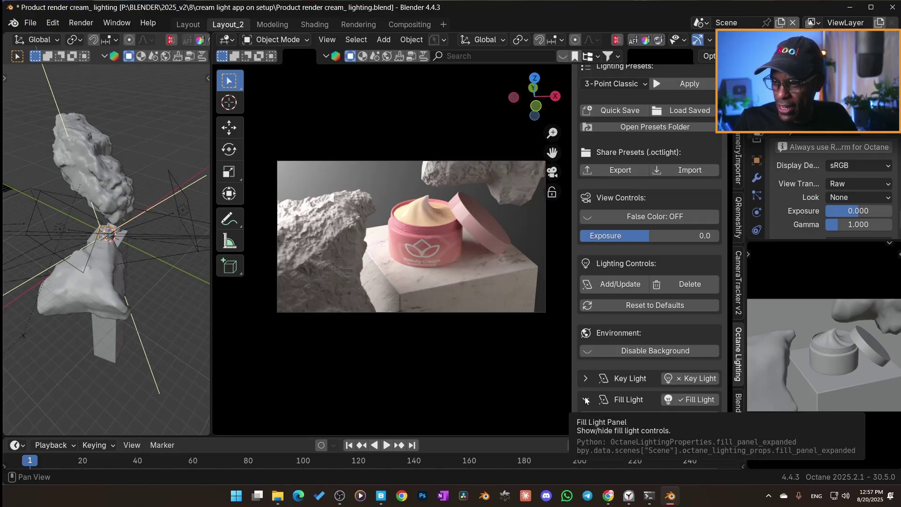
pyautogui.scroll(-6, 583, 332)
pyautogui.click(586, 271)
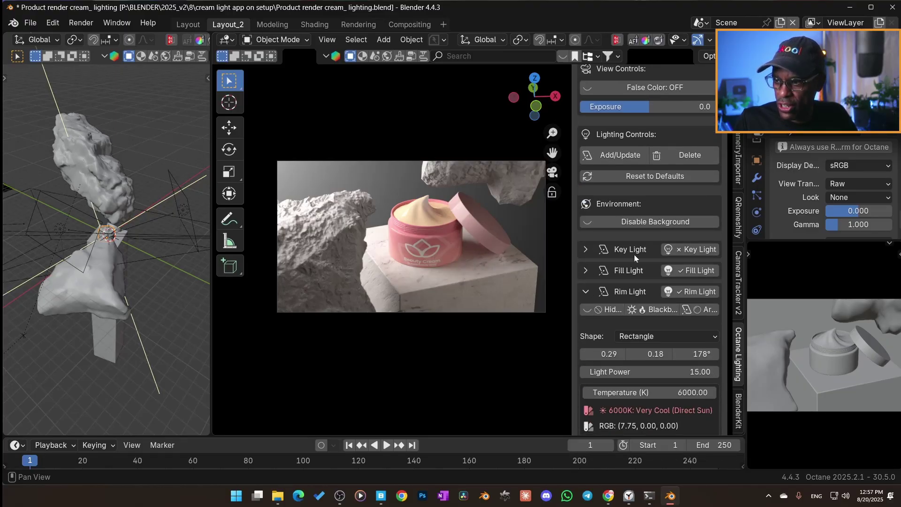
pyautogui.click(678, 272)
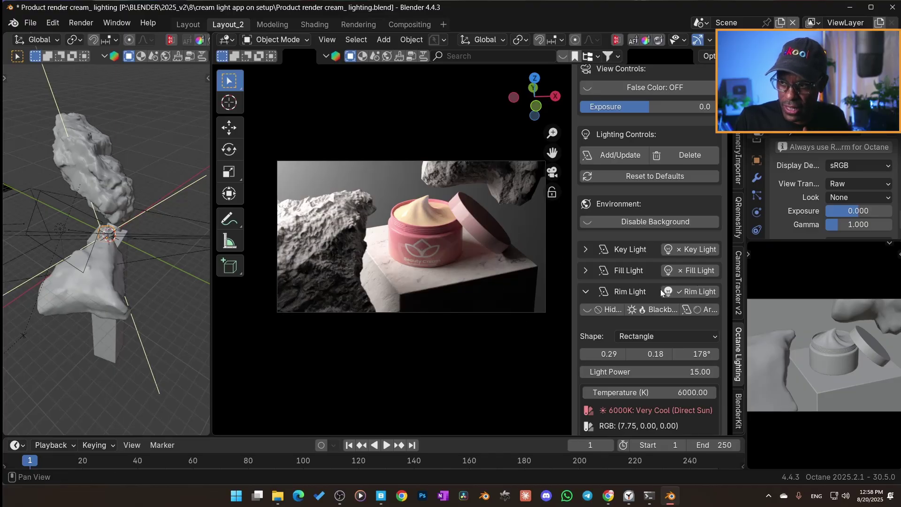
pyautogui.click(694, 272)
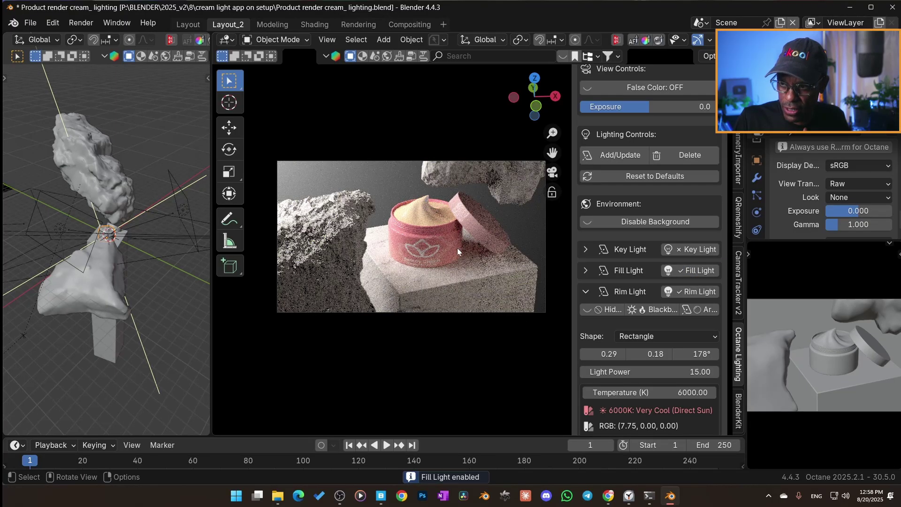
# Lower the fill light's power from 2.00 to 1.00.
pyautogui.click(585, 271)
pyautogui.click(683, 350)
pyautogui.write('1')
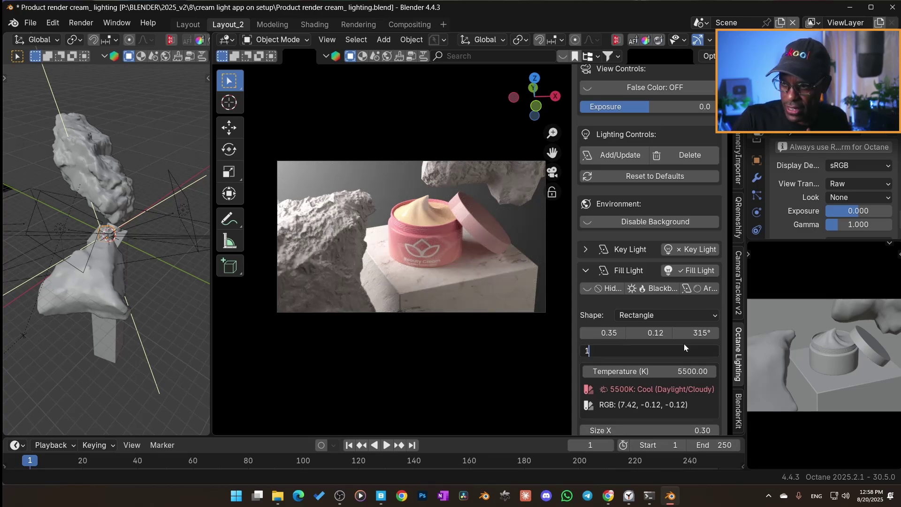
pyautogui.press('Return')
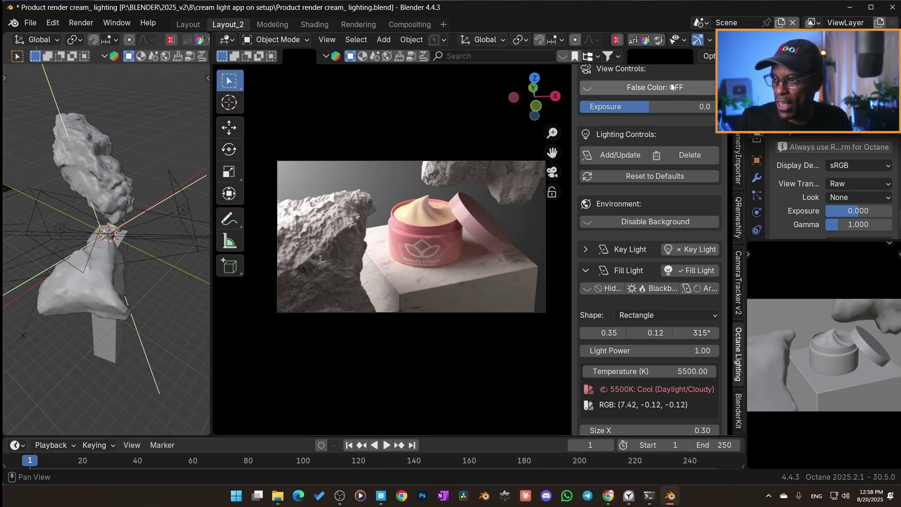
# Switch the preview to false colour and raise Octane imager highlight compression to 0.71.
pyautogui.click(624, 88)
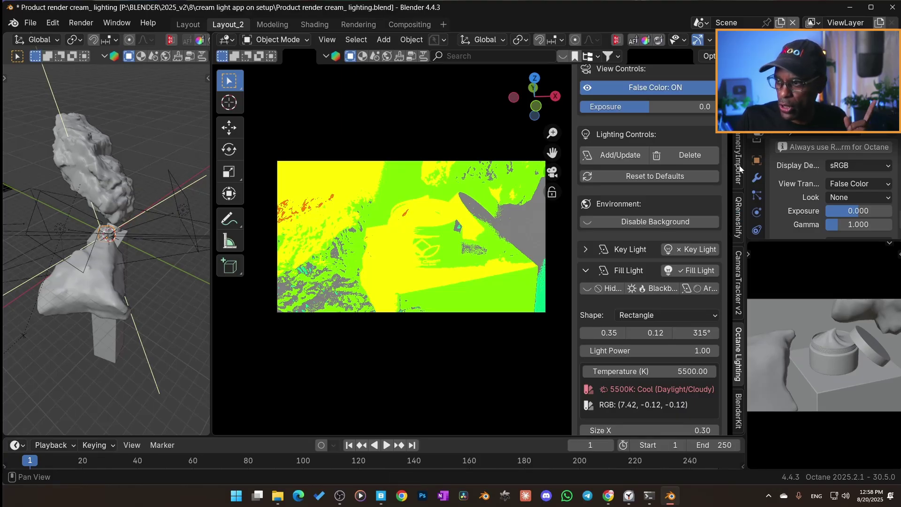
pyautogui.scroll(10, 739, 168)
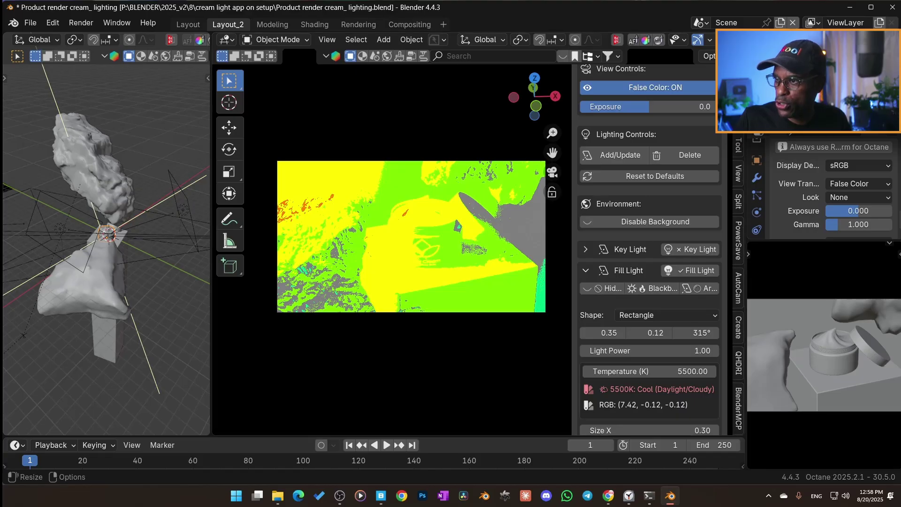
pyautogui.click(738, 172)
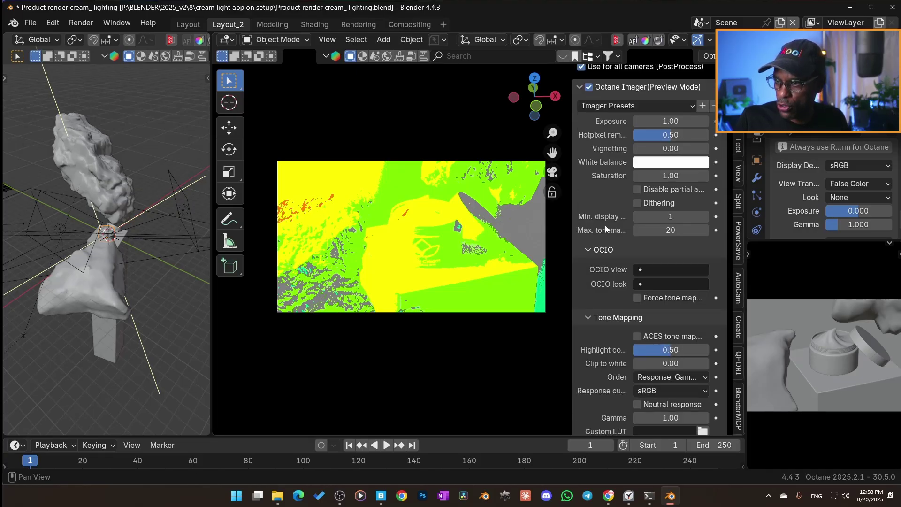
pyautogui.scroll(-2, 605, 229)
pyautogui.scroll(-4, 605, 226)
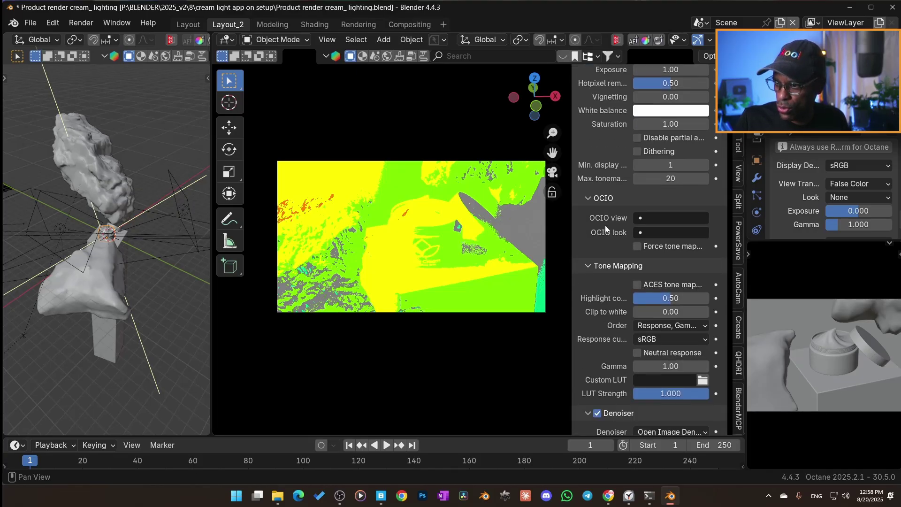
pyautogui.moveTo(670, 275)
pyautogui.mouseDown()
pyautogui.moveTo(707, 275)
pyautogui.moveTo(634, 275)
pyautogui.moveTo(686, 275)
pyautogui.mouseUp()
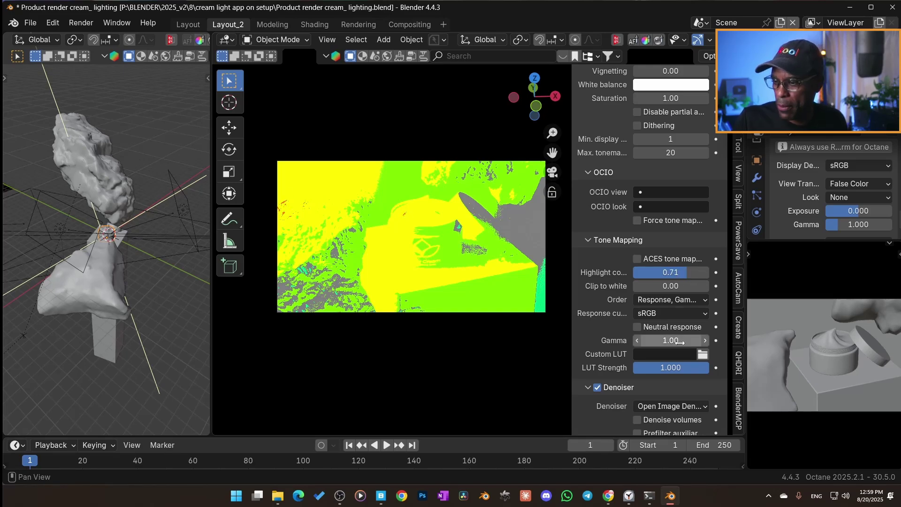
# Try adjusting the Octane imager's clip to white amount.
pyautogui.scroll(3, 714, 160)
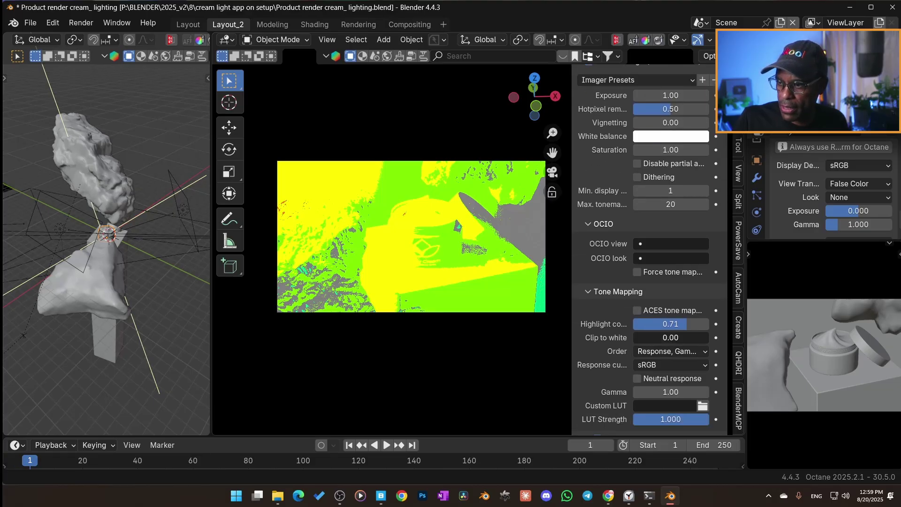
pyautogui.moveTo(649, 337)
pyautogui.mouseDown()
pyautogui.moveTo(706, 337)
pyautogui.moveTo(634, 337)
pyautogui.mouseUp()
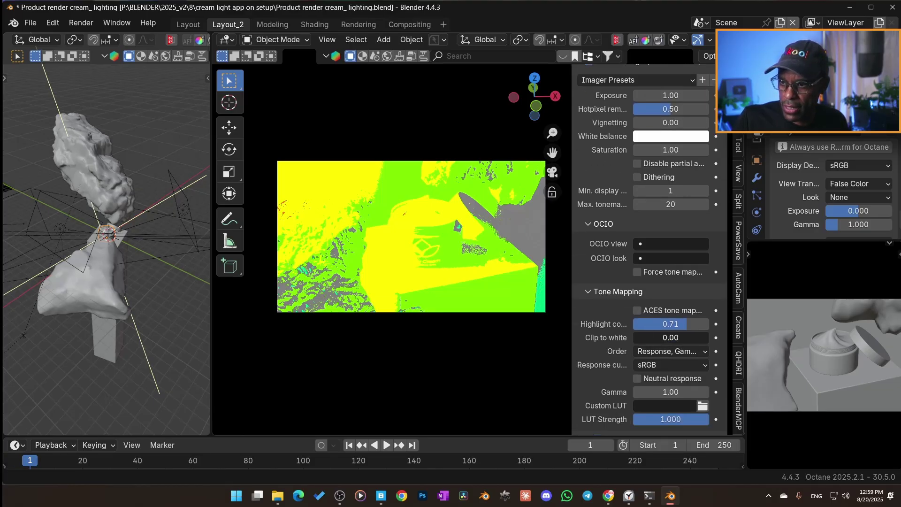
pyautogui.scroll(-5, 739, 282)
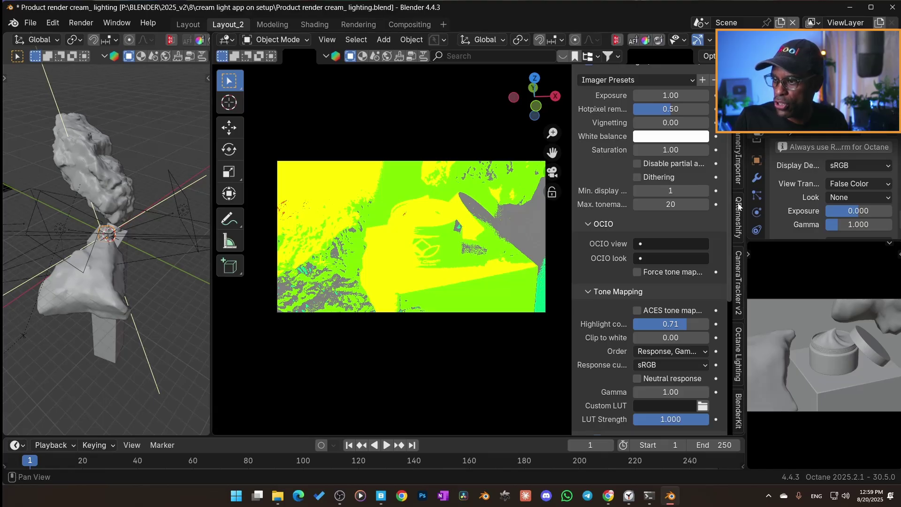
pyautogui.click(739, 371)
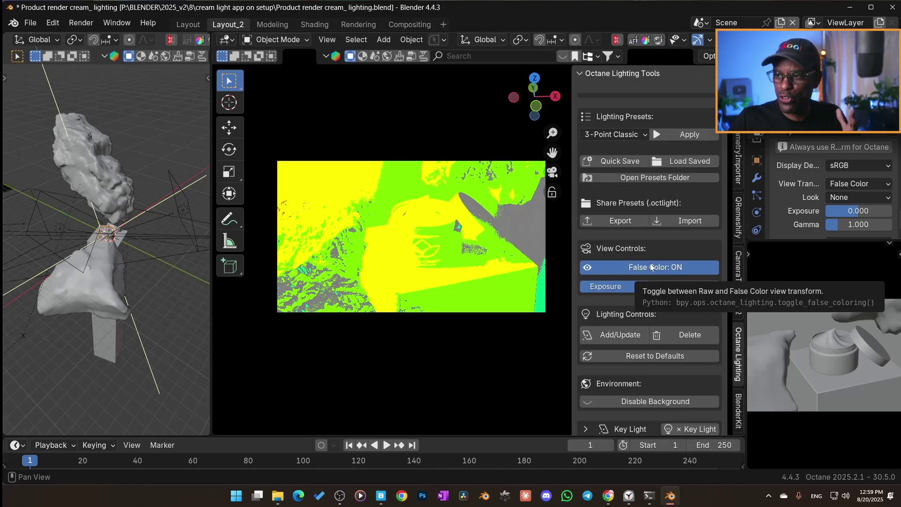
# Switch the preview from false colour to Raw and nudge the exposure slightly.
pyautogui.click(651, 267)
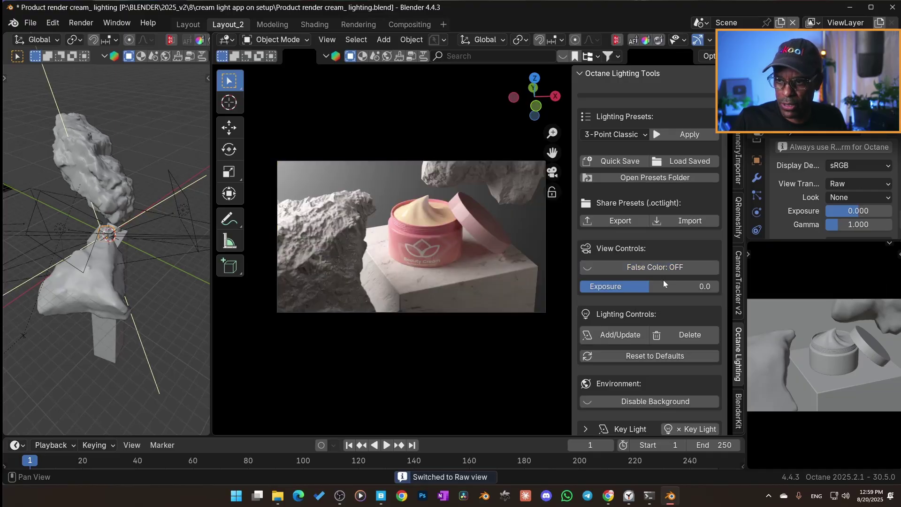
pyautogui.moveTo(661, 286)
pyautogui.mouseDown()
pyautogui.moveTo(651, 286)
pyautogui.moveTo(660, 286)
pyautogui.mouseUp()
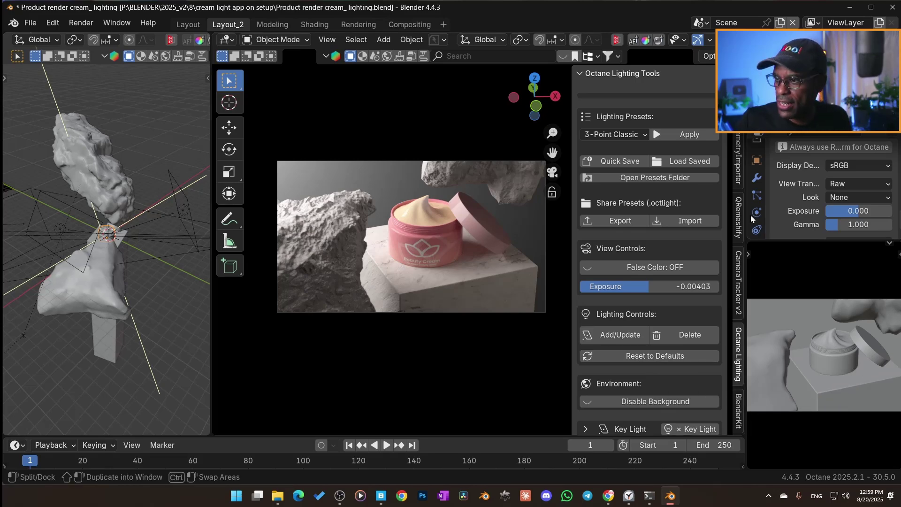
pyautogui.scroll(5, 757, 161)
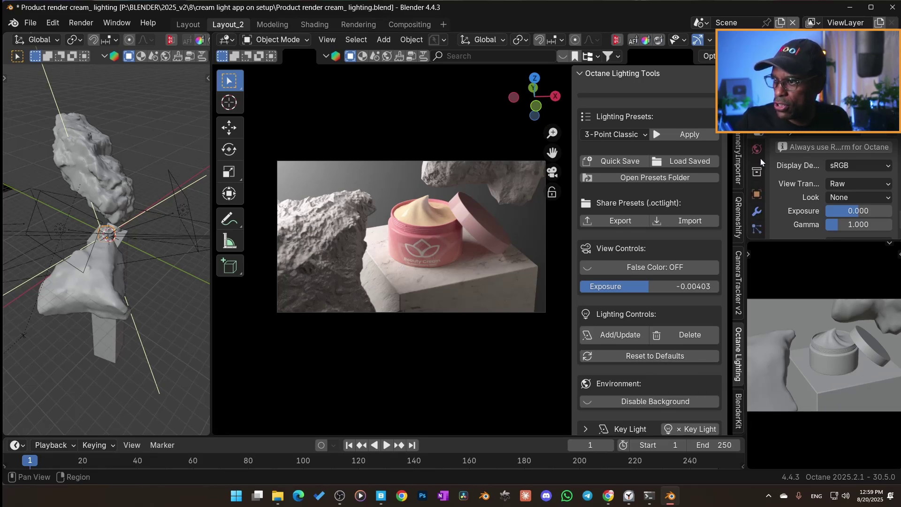
pyautogui.scroll(-3, 798, 183)
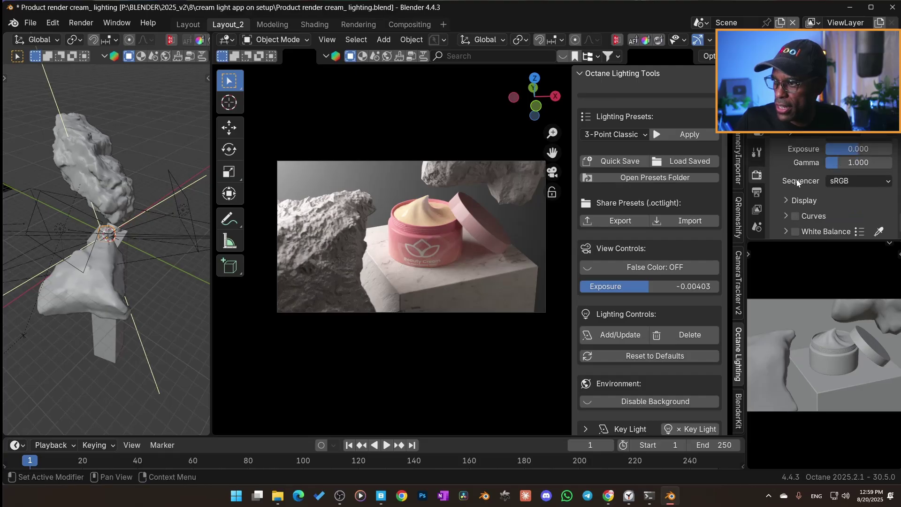
# Lower the Color Management gamma to 0.769 for more contrast.
pyautogui.moveTo(823, 244); pyautogui.dragTo(823, 388)
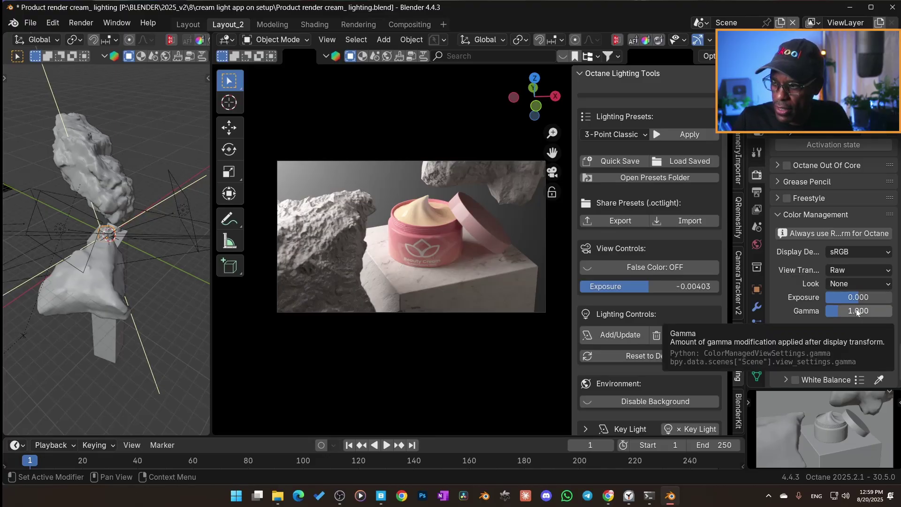
pyautogui.moveTo(857, 312); pyautogui.dragTo(871, 313)
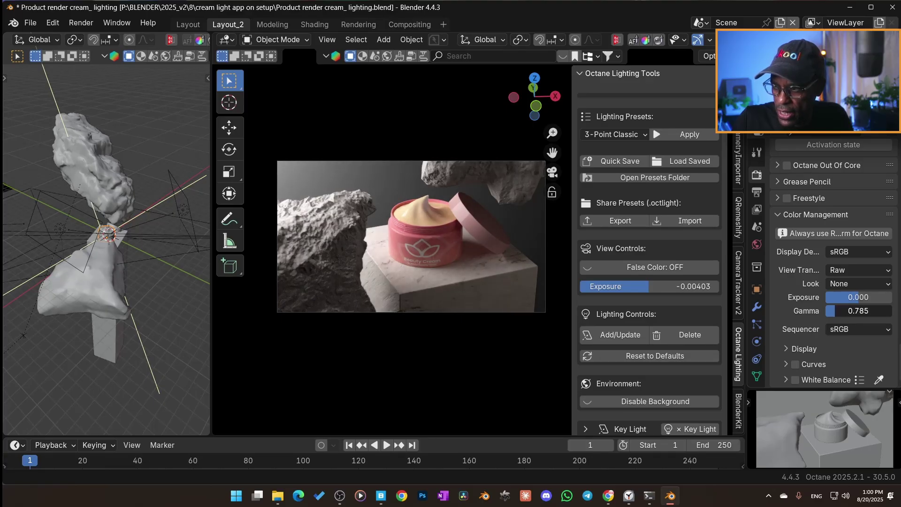
pyautogui.moveTo(857, 312)
pyautogui.mouseDown()
pyautogui.moveTo(868, 297)
pyautogui.moveTo(858, 297)
pyautogui.moveTo(859, 311)
pyautogui.mouseUp()
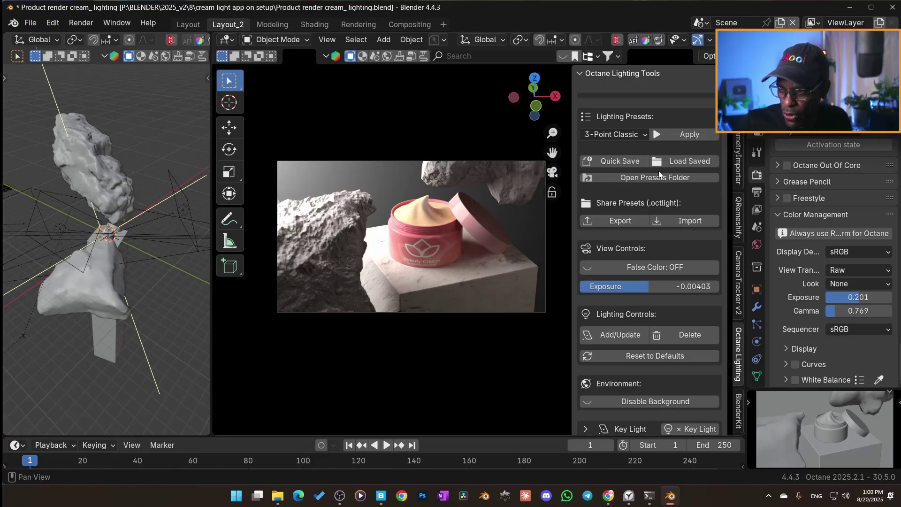
# Turn on false colour and lower Color Management exposure to 0.160.
pyautogui.click(654, 266)
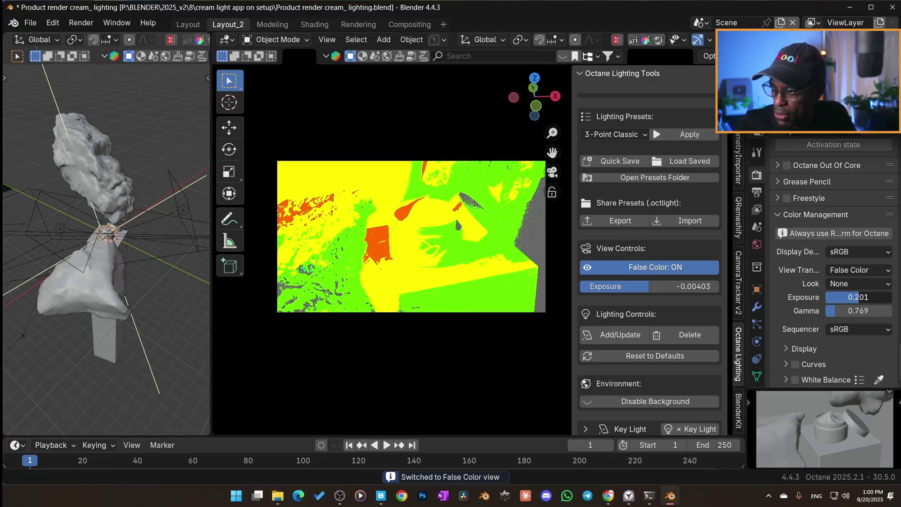
pyautogui.moveTo(858, 297); pyautogui.dragTo(855, 297)
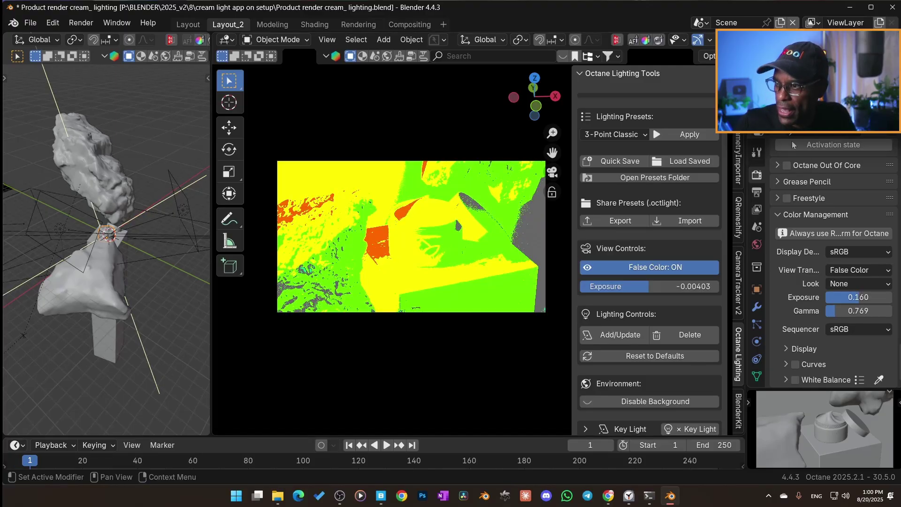
pyautogui.scroll(5, 739, 143)
pyautogui.scroll(5, 739, 143)
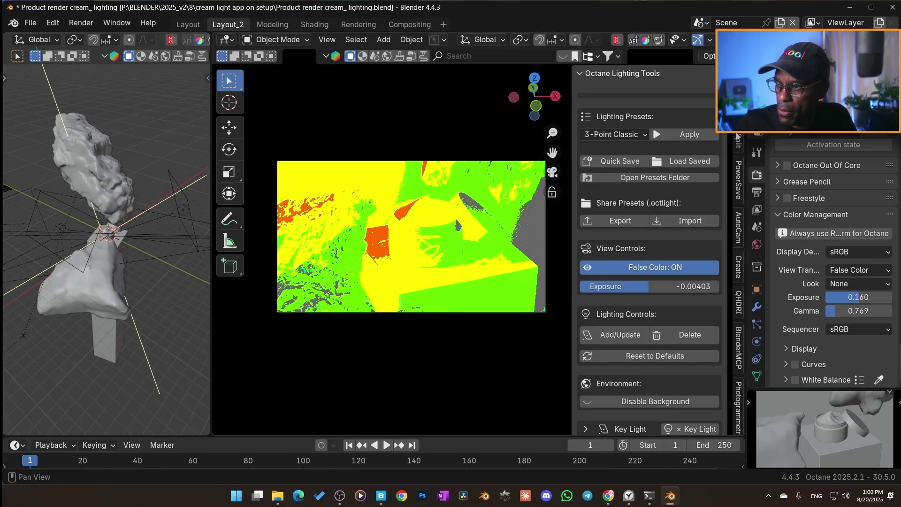
# Raise Octane imager highlight compression to 0.74 and bring exposure down to 0.042.
pyautogui.click(738, 173)
pyautogui.scroll(-5, 666, 310)
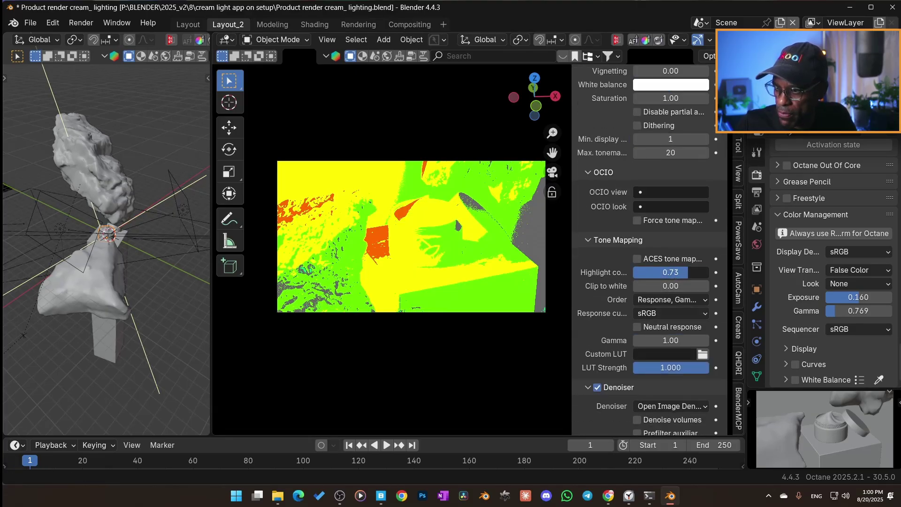
pyautogui.moveTo(688, 273)
pyautogui.mouseDown()
pyautogui.moveTo(709, 272)
pyautogui.moveTo(675, 272)
pyautogui.moveTo(690, 272)
pyautogui.mouseUp()
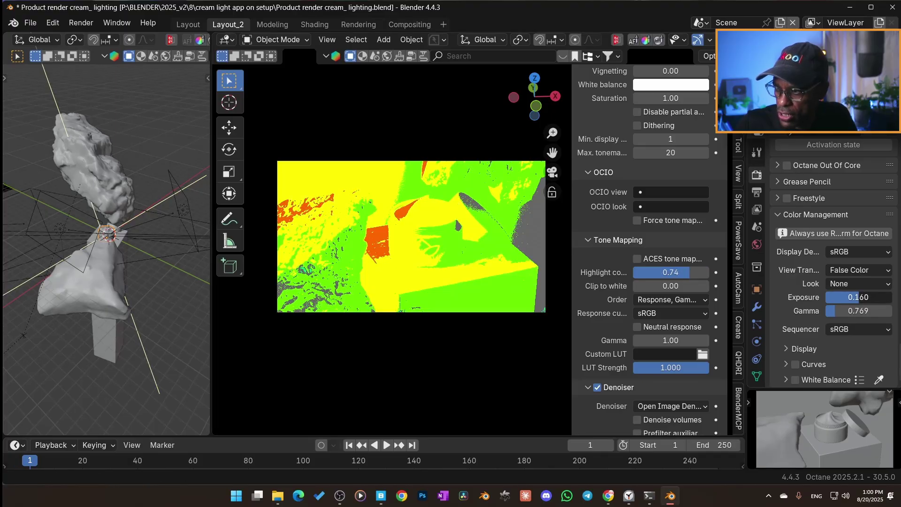
pyautogui.moveTo(859, 297)
pyautogui.mouseDown()
pyautogui.moveTo(840, 297)
pyautogui.moveTo(864, 297)
pyautogui.mouseUp()
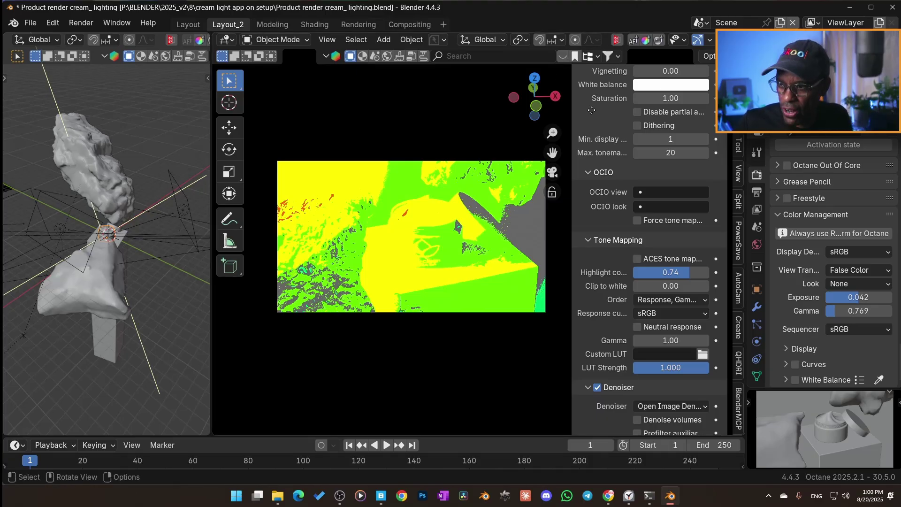
pyautogui.scroll(-5, 734, 337)
pyautogui.click(735, 337)
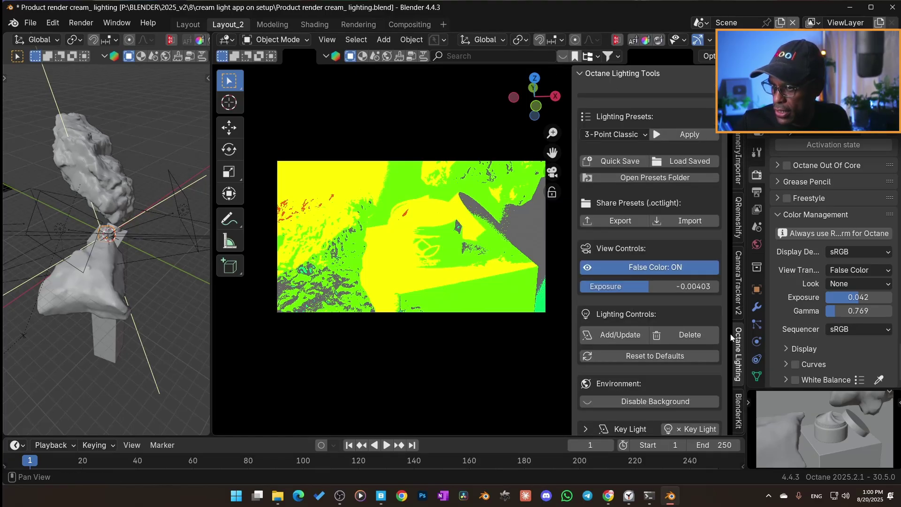
# Turn false colour off so the jar renders in normal colours with the Raw view.
pyautogui.click(639, 269)
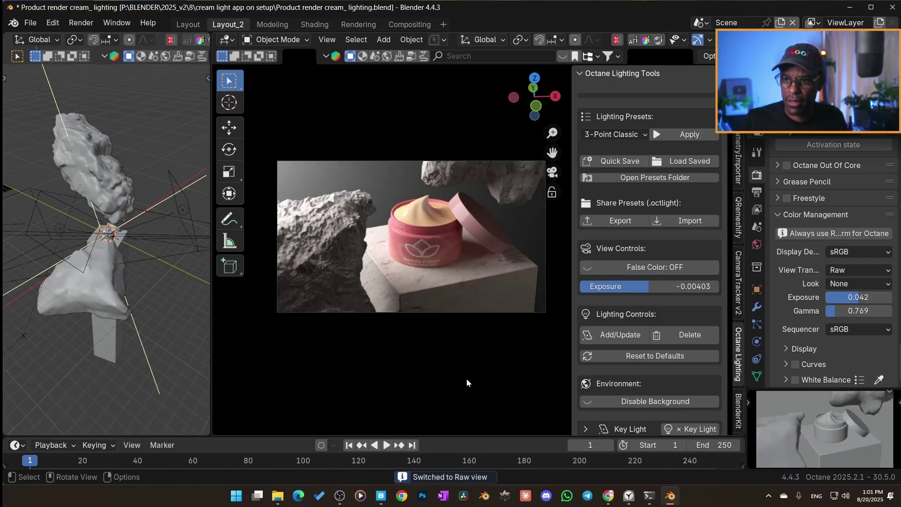